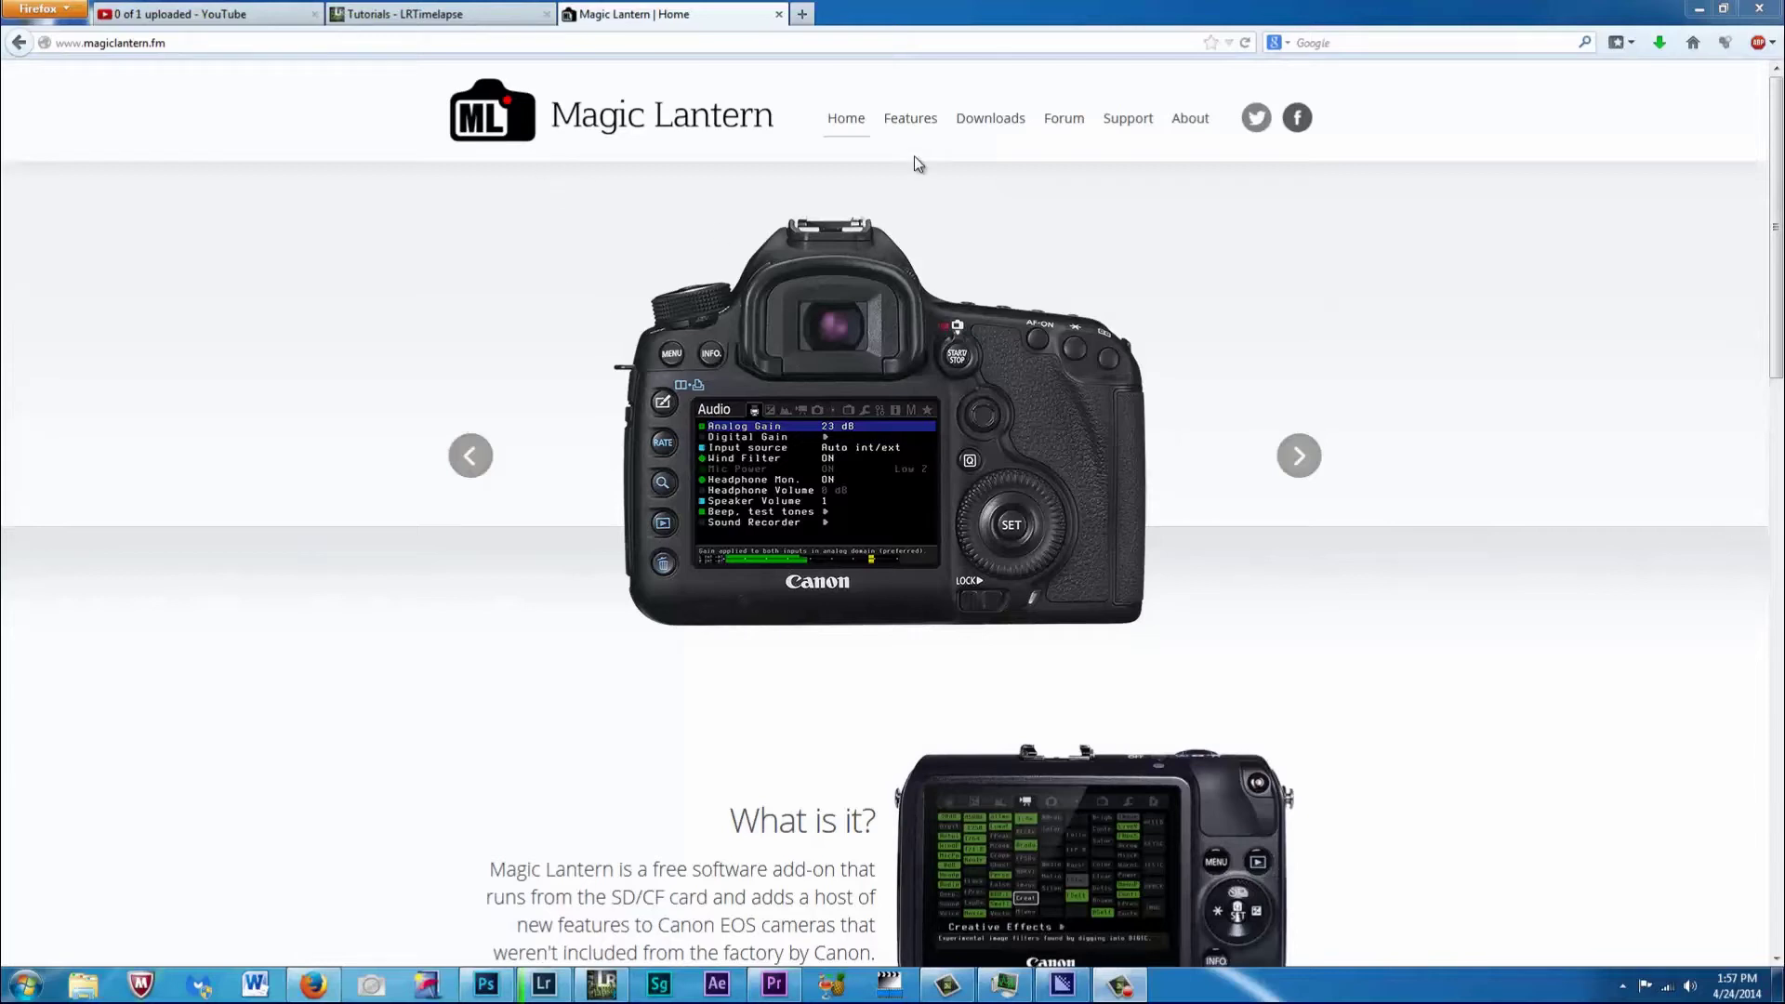
Step: Go to the Magic Lantern Downloads page and scroll to the Nightly Builds section
left_click(983, 133)
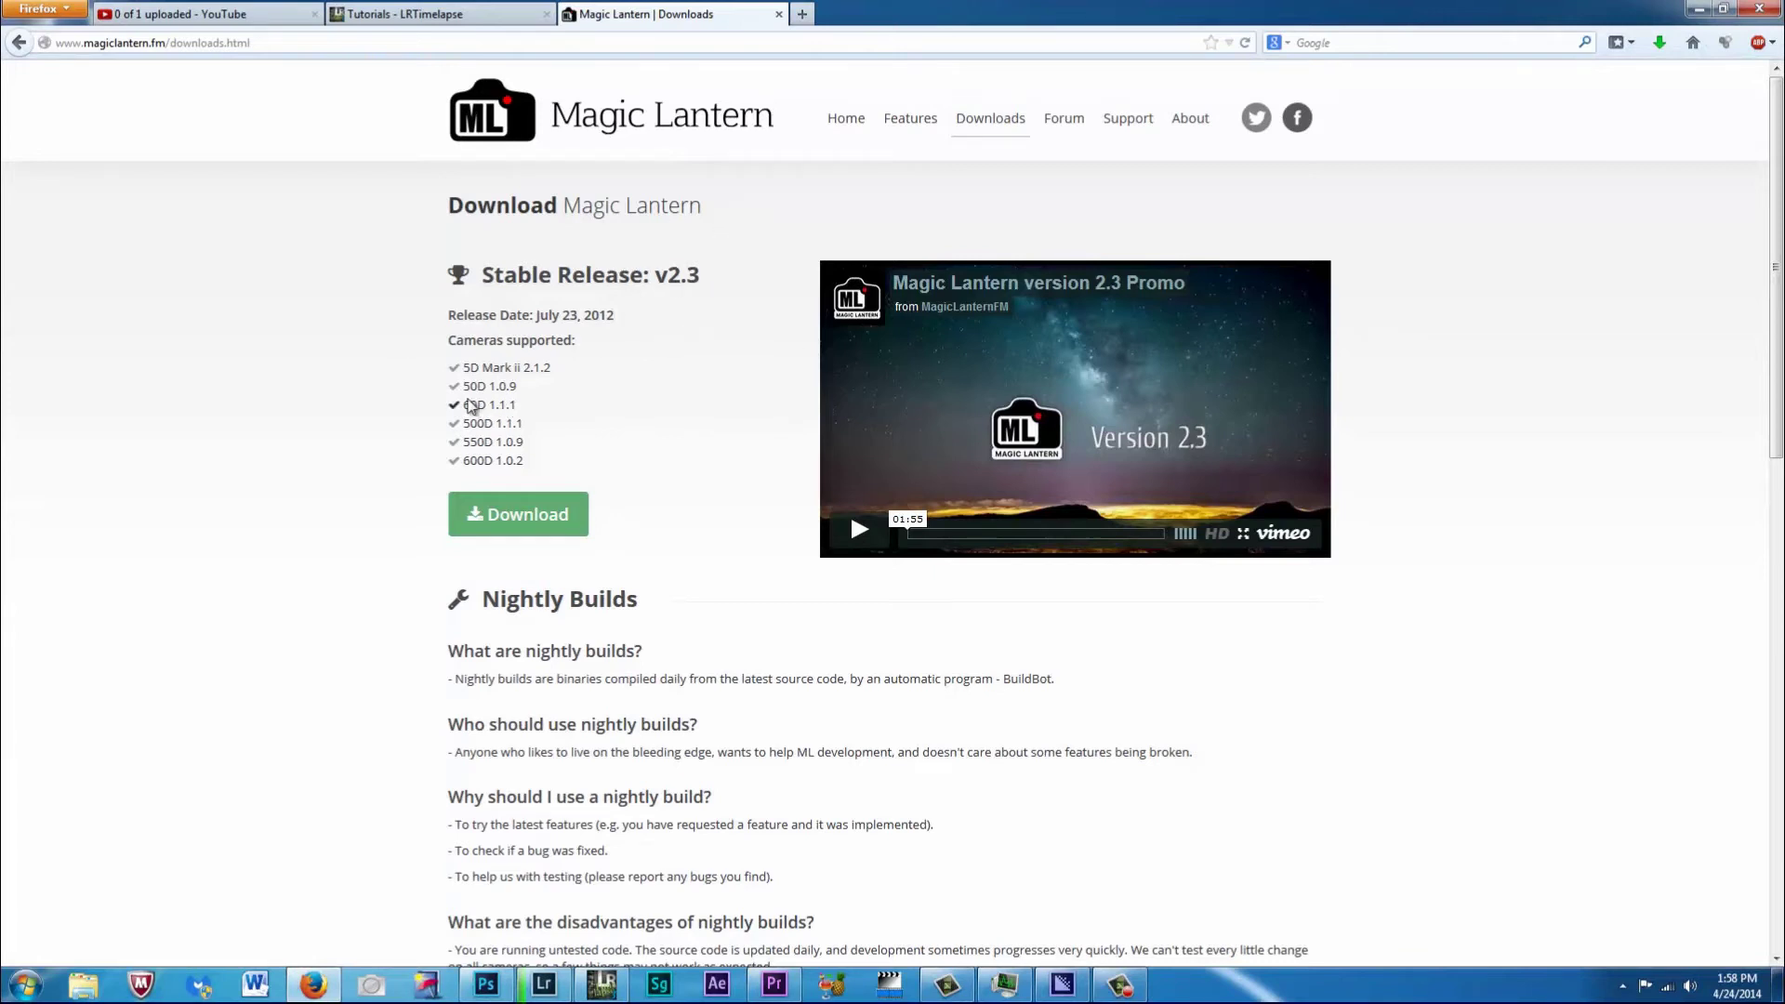
scroll(333, 559, "down", 4)
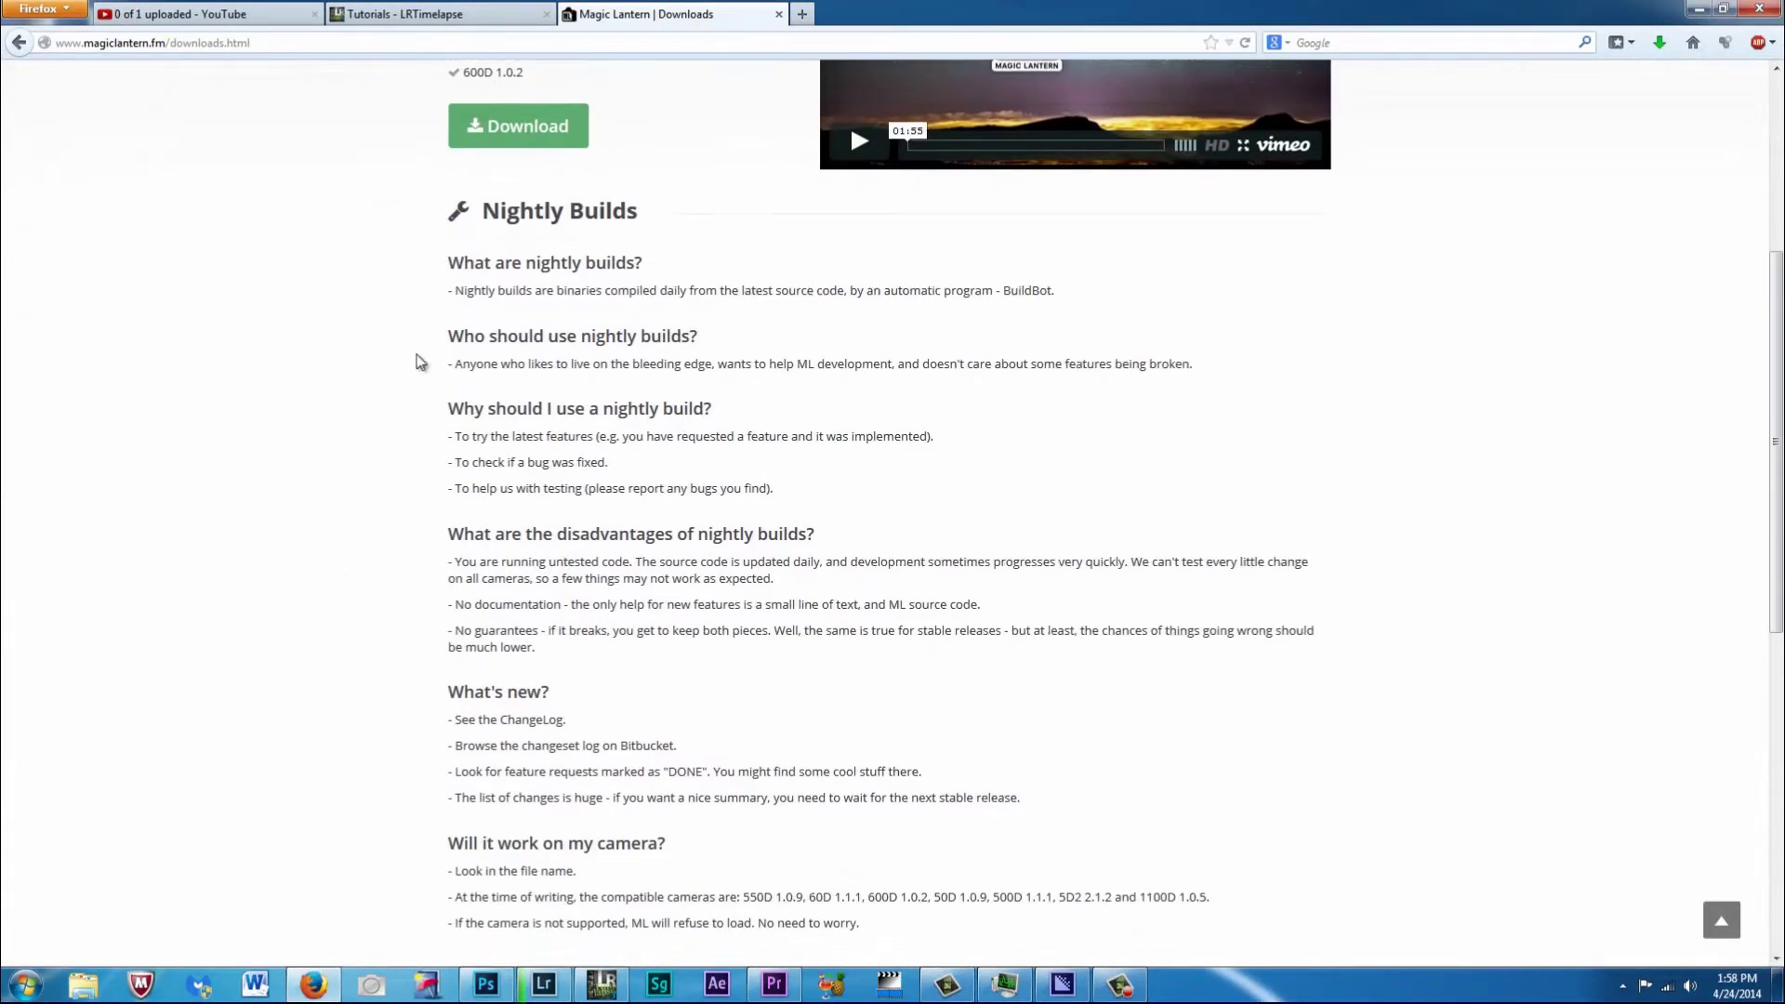
scroll(455, 557, "down", 3)
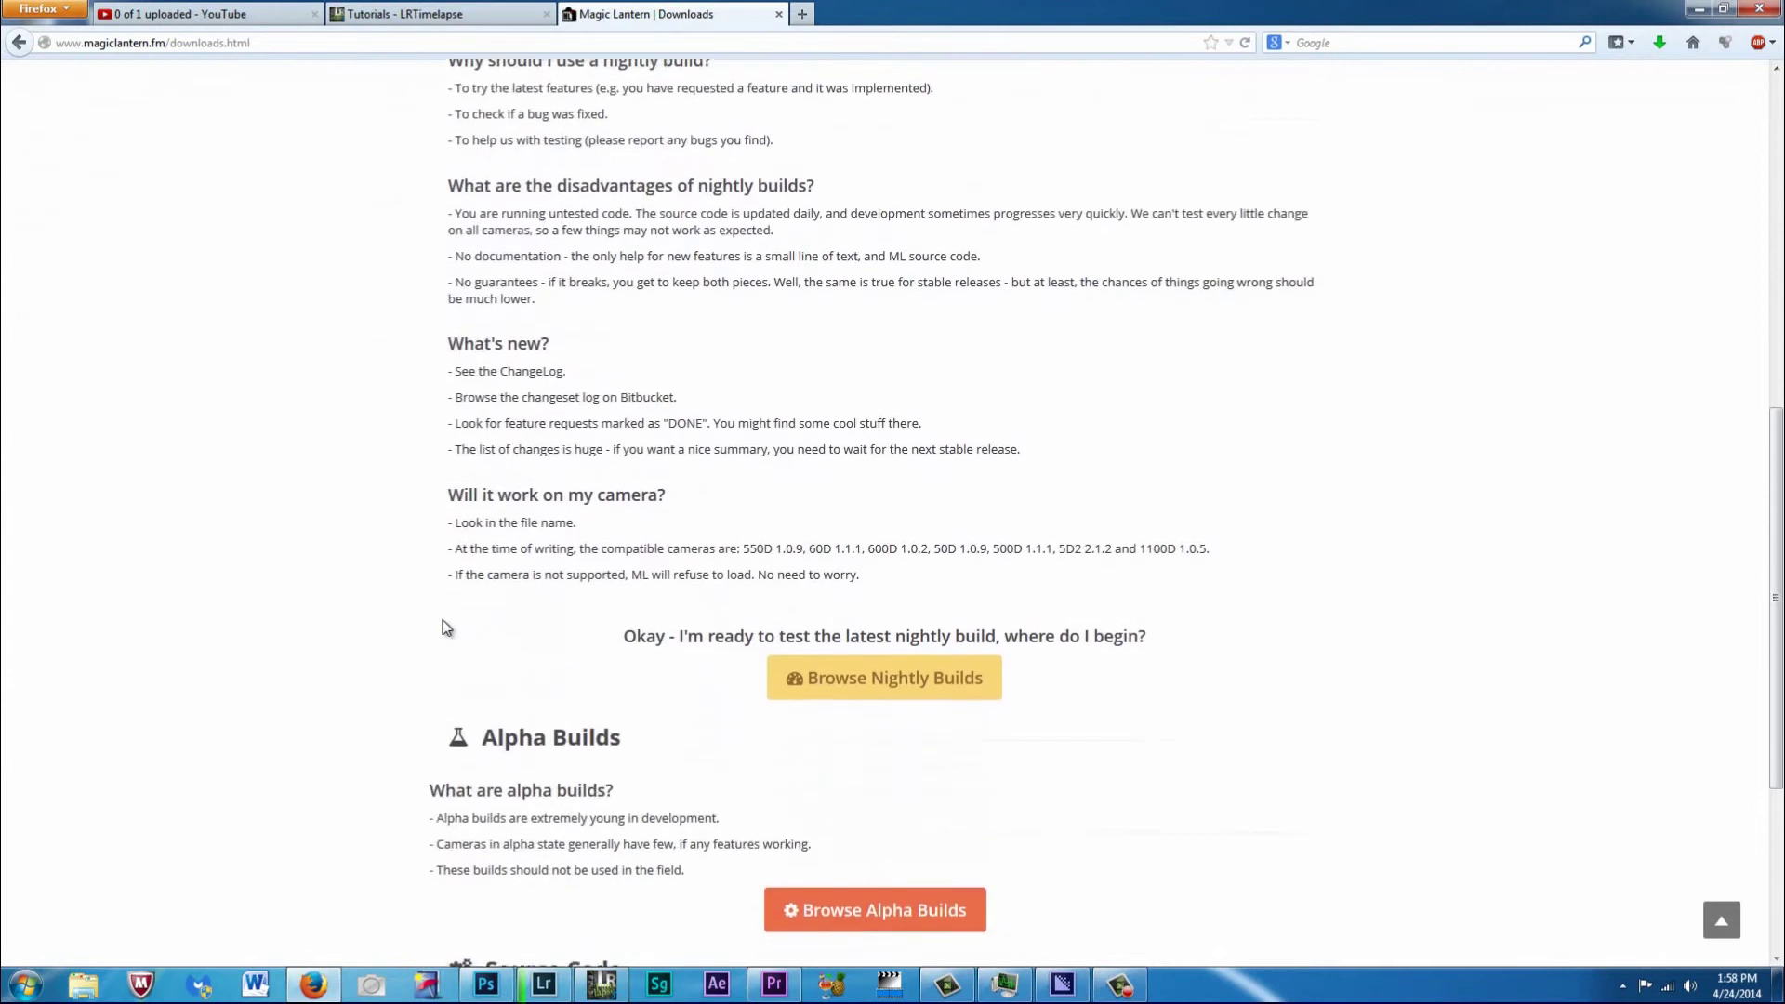
Step: Browse nightly builds and pick platform 5D2.212 to show its 2014-04-24 build
left_click(850, 686)
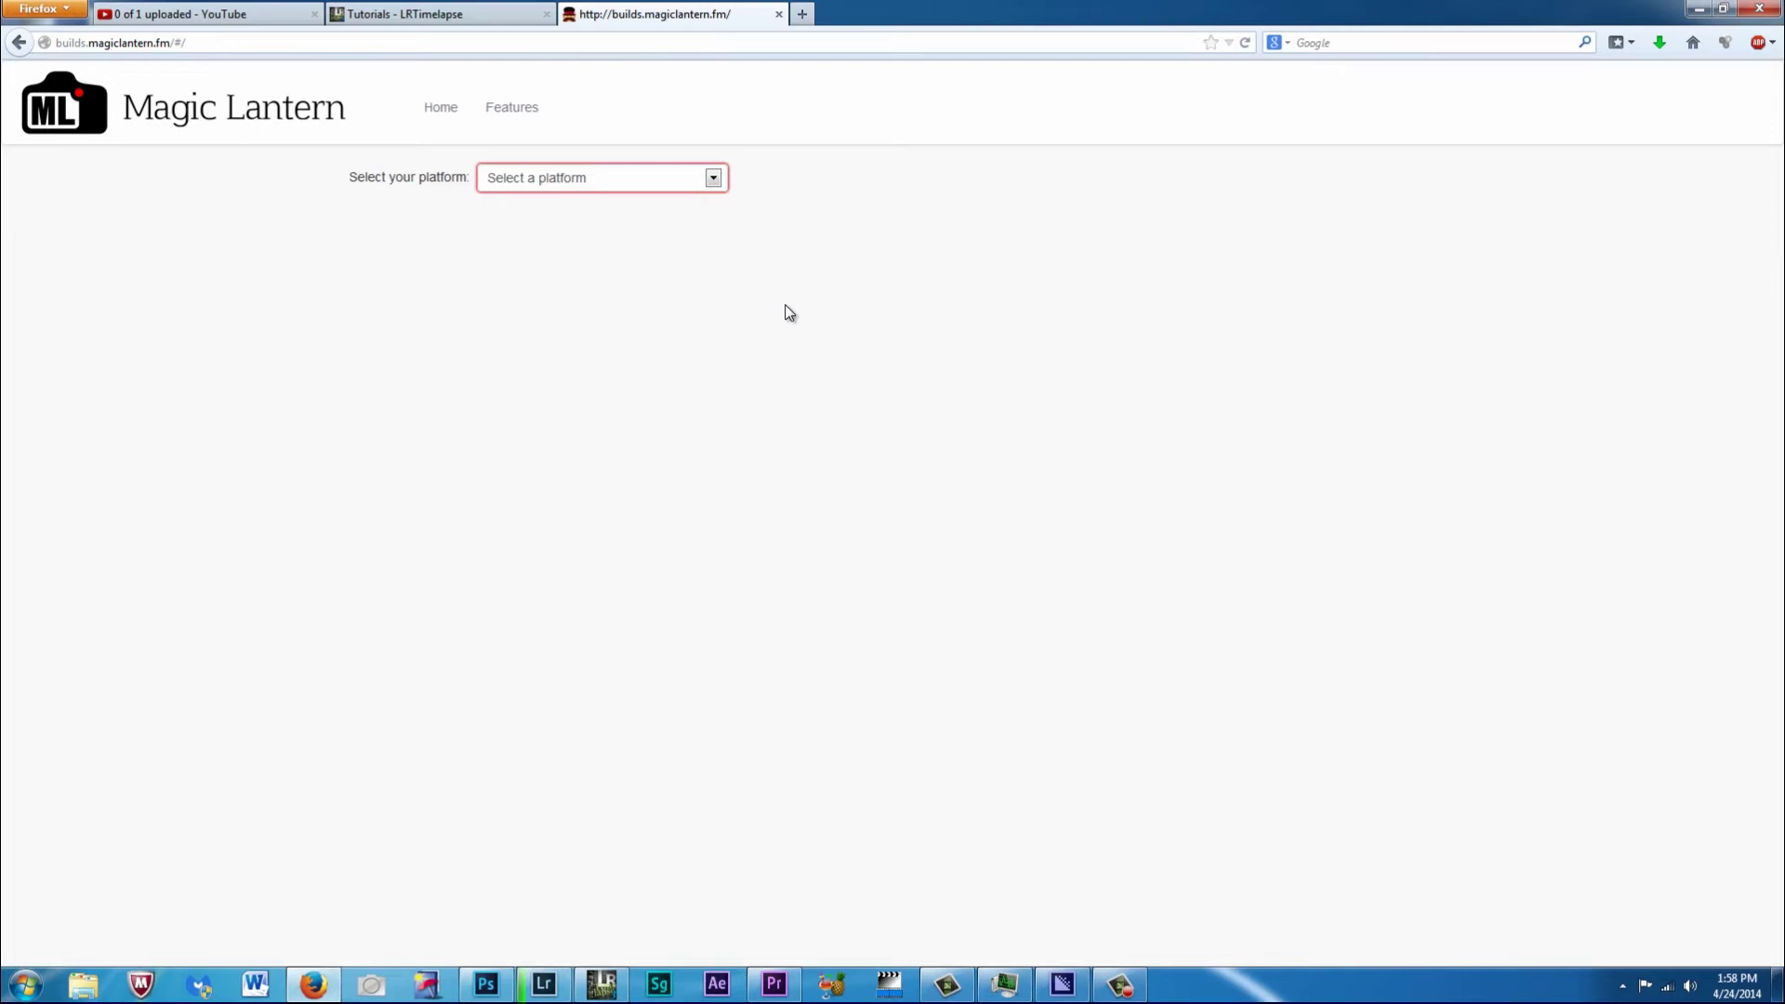
left_click(712, 179)
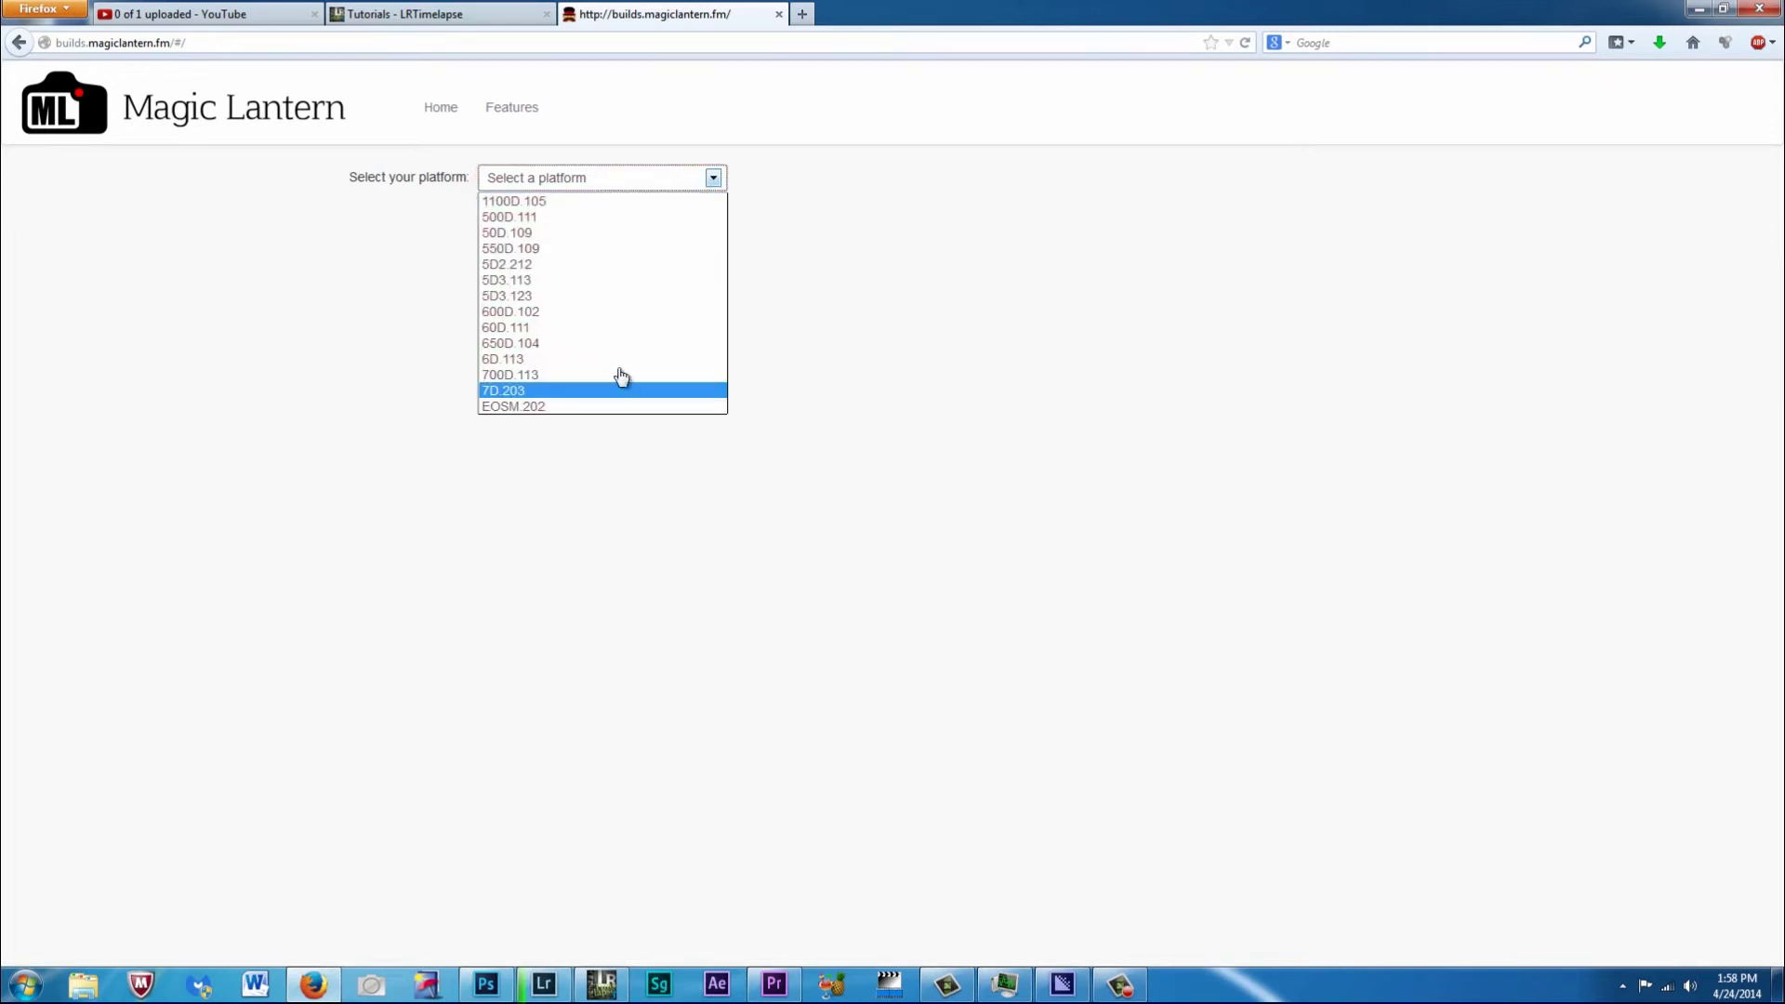
left_click(569, 267)
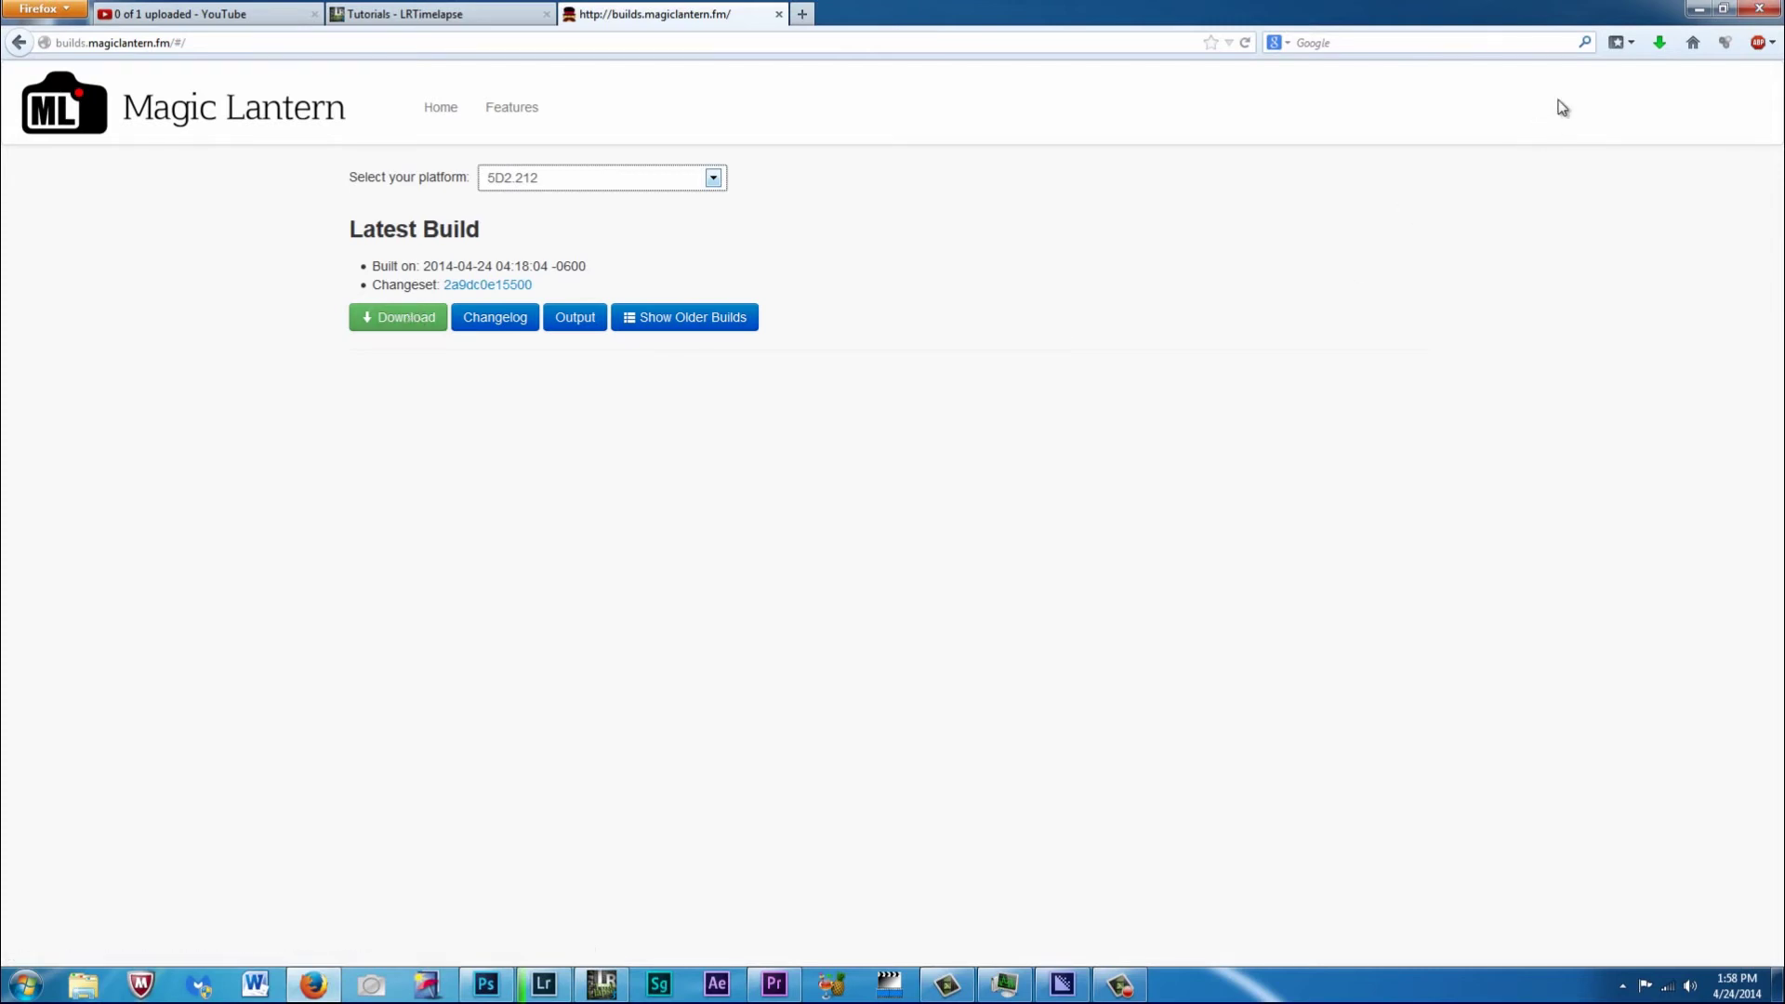
Step: Open the downloaded 5D2.212 nightly zip from Firefox's downloads and minimize Firefox
left_click(1659, 43)
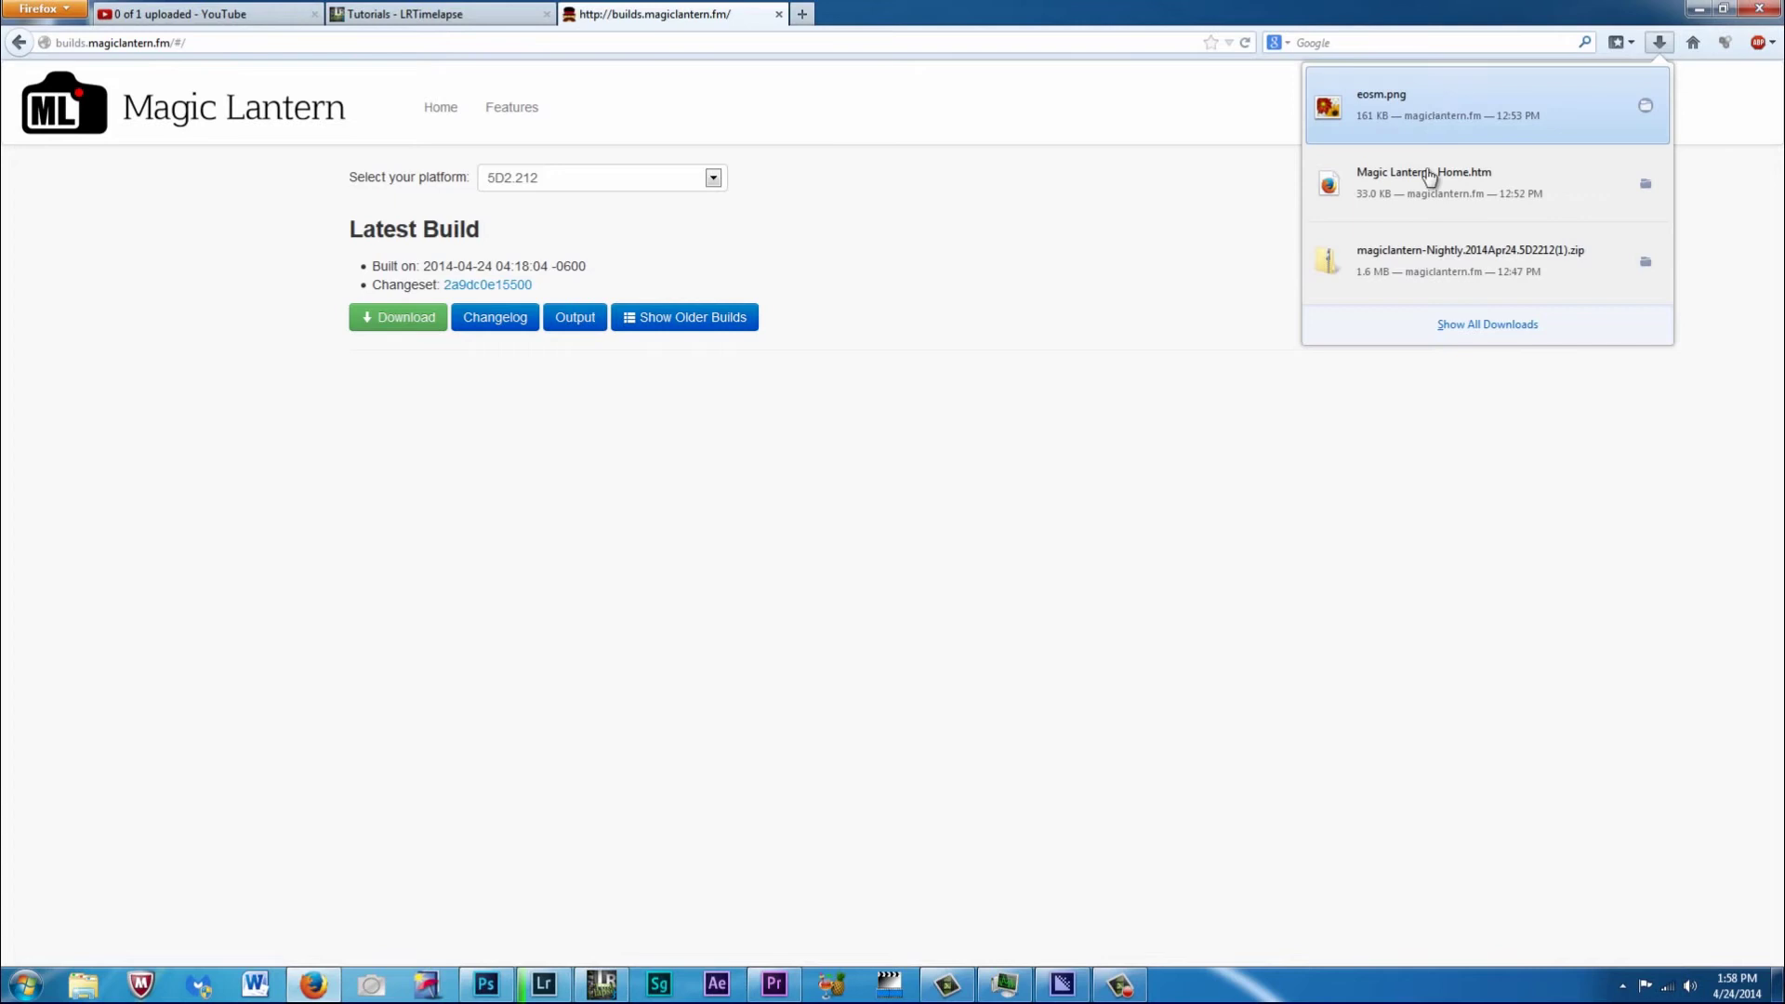
left_click(1413, 268)
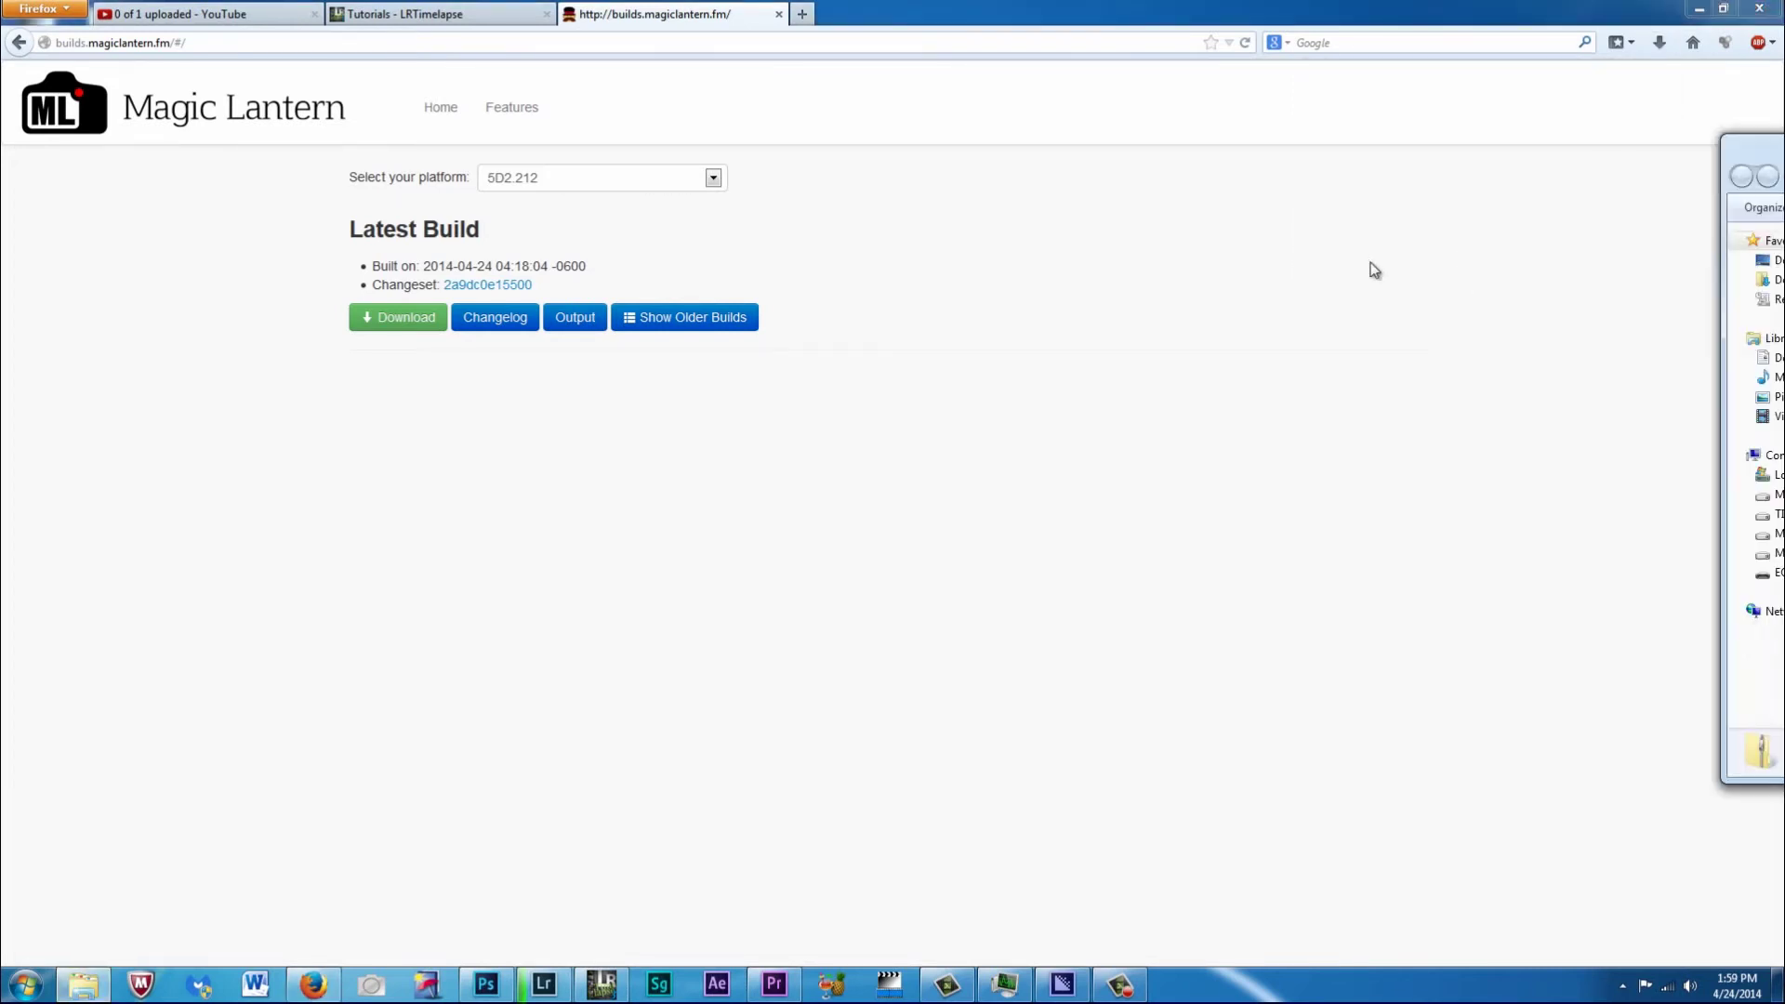
left_click_drag(1370, 262, 847, 298)
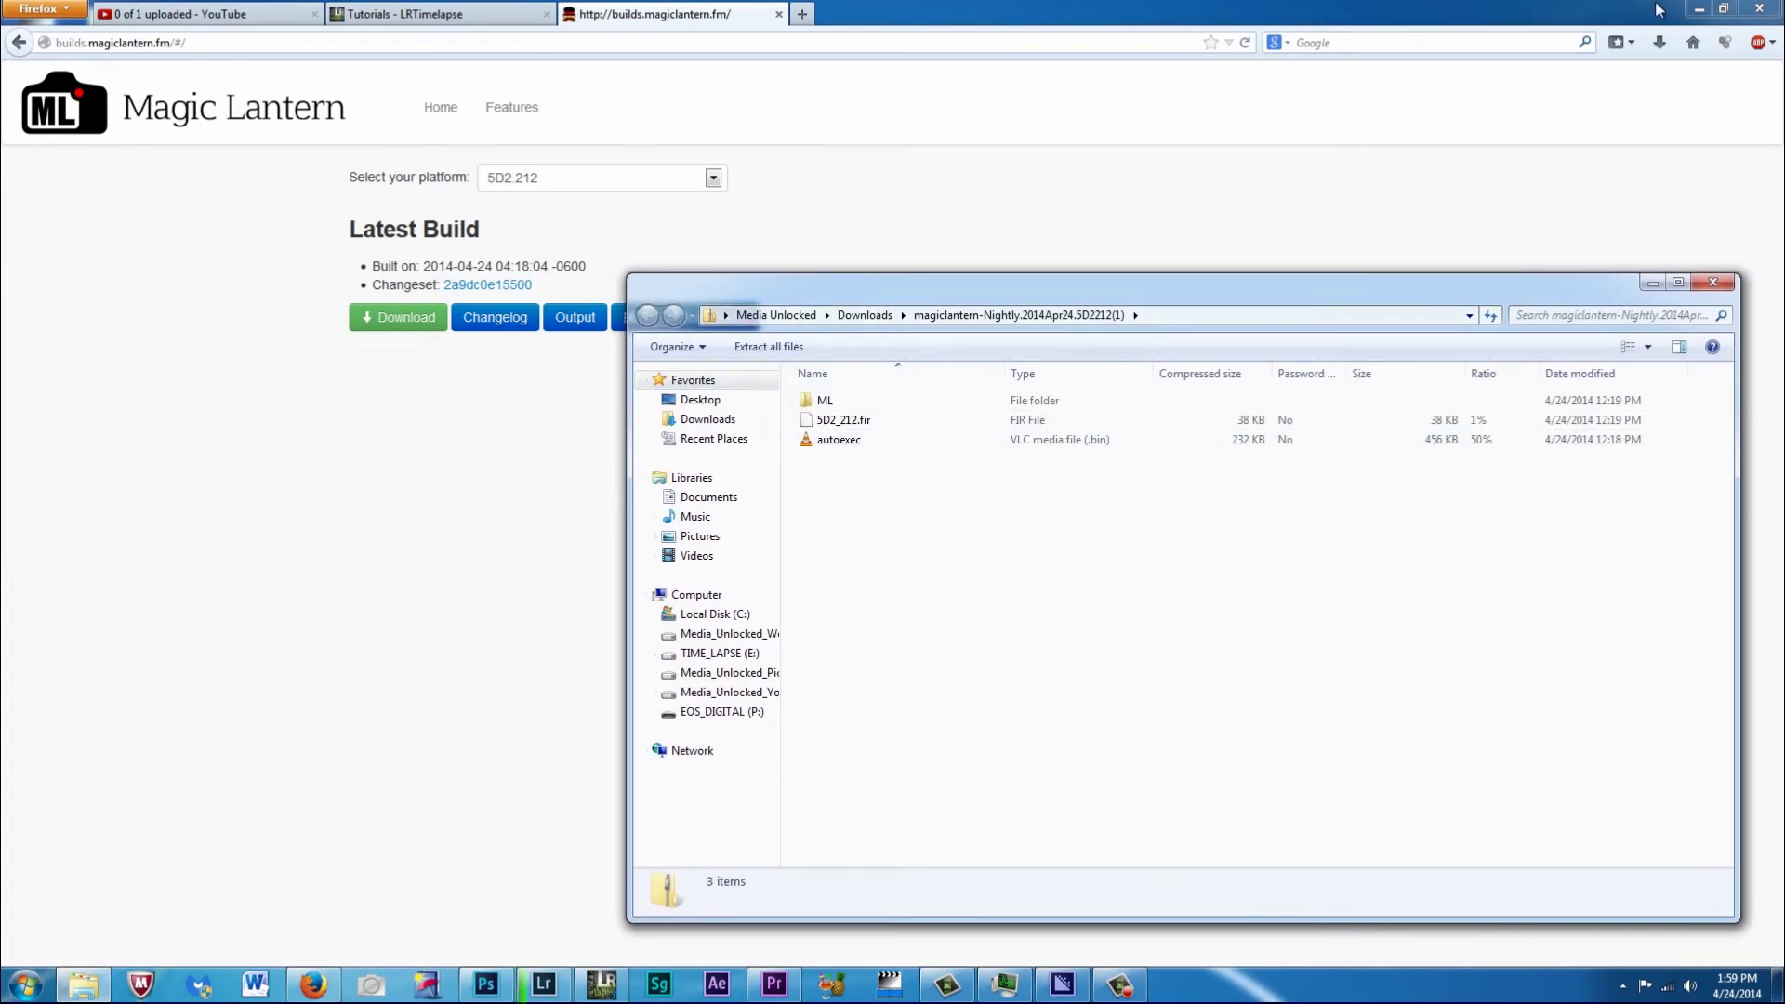
left_click(1698, 8)
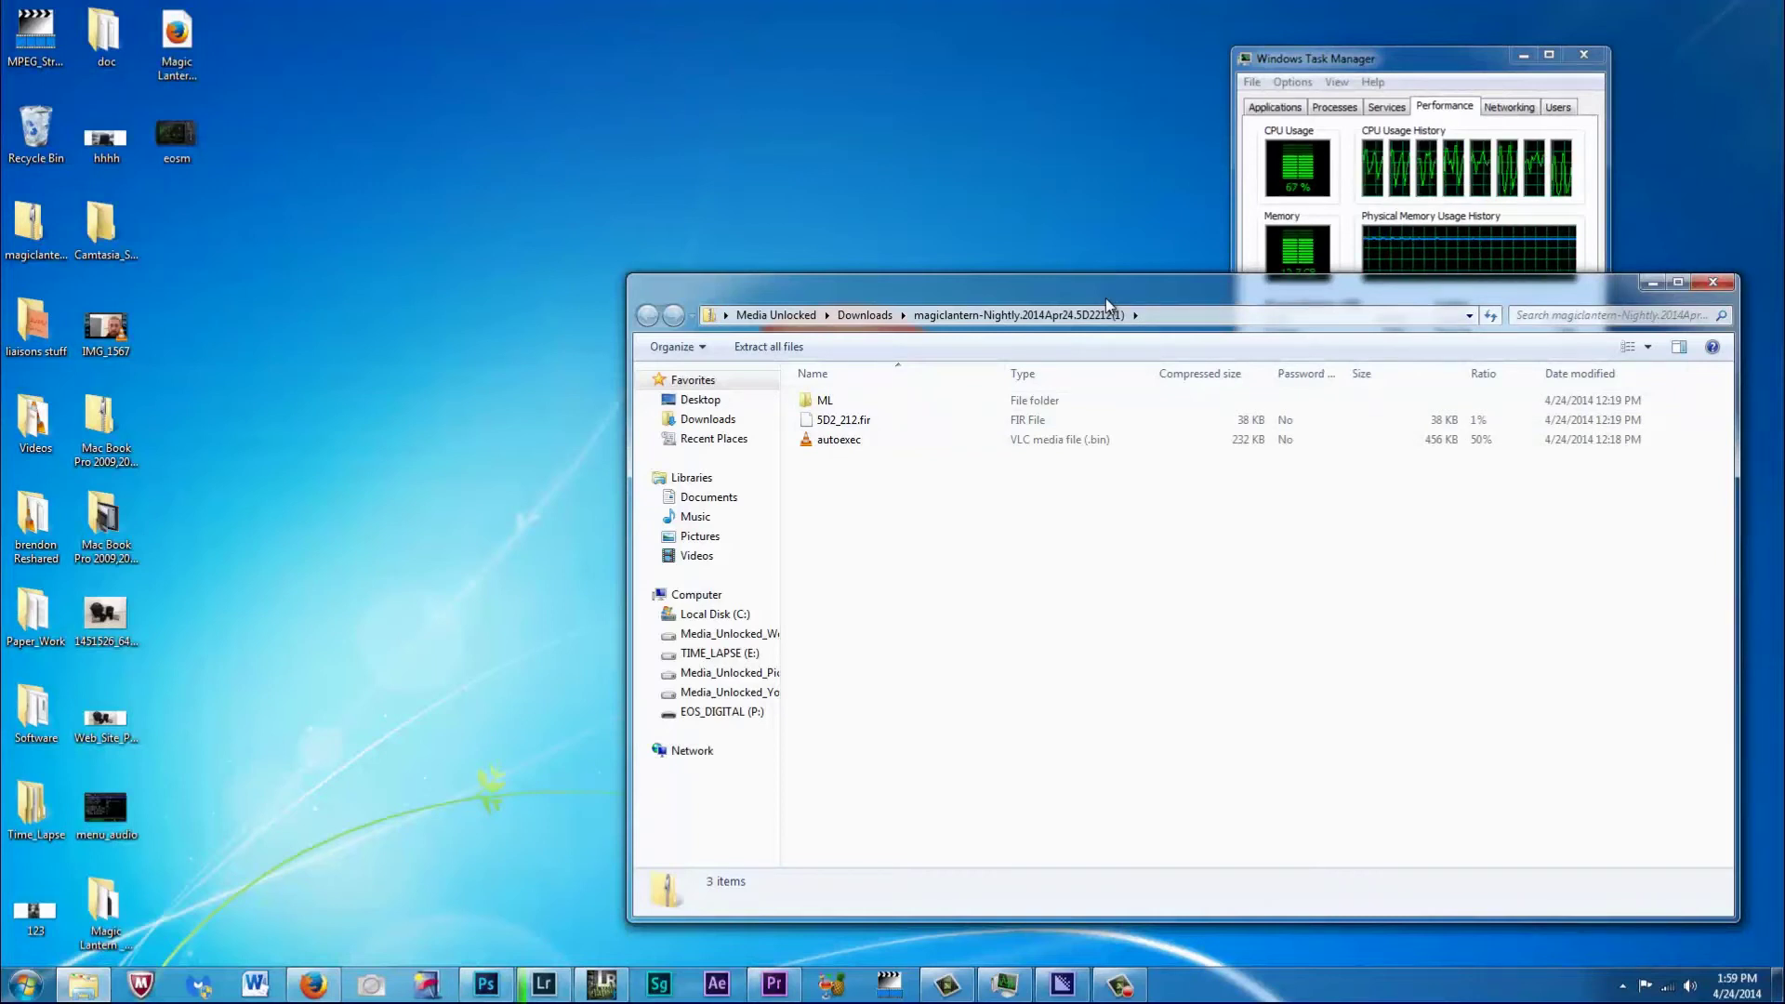
Step: Open EOS_DIGITAL (P:) from Computer and place it beside the nightly zip window
left_click(25, 984)
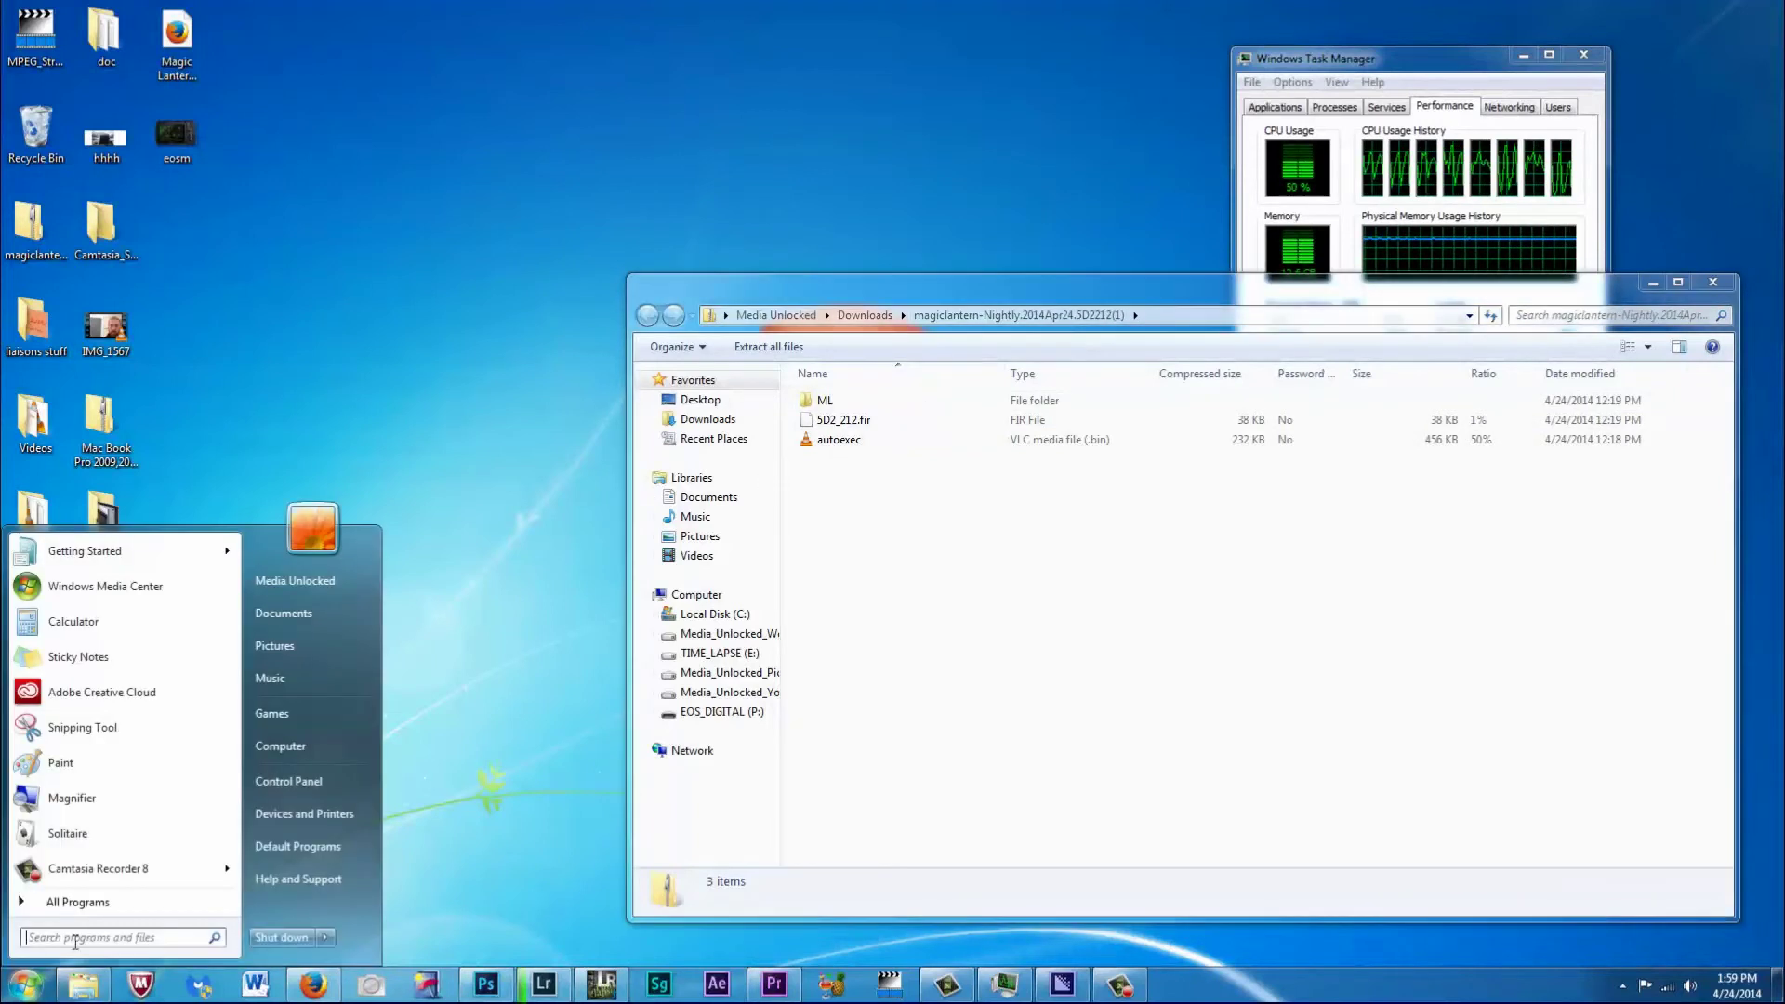
left_click(282, 743)
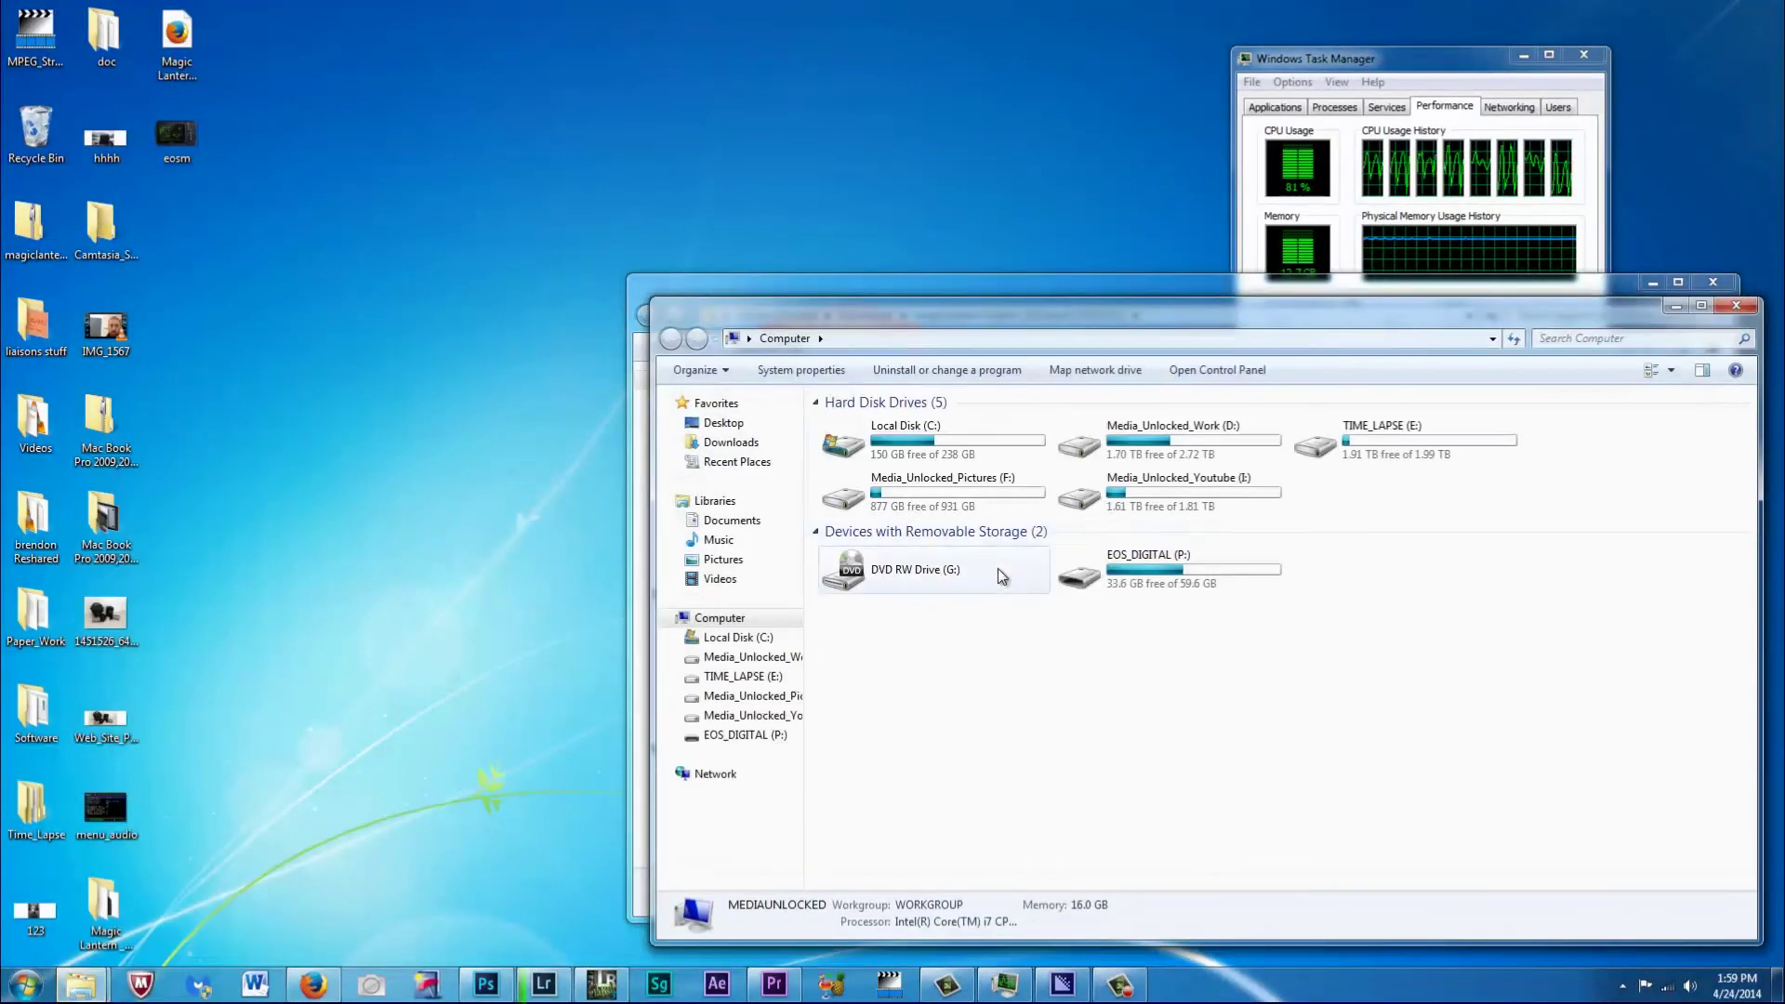
left_click(1155, 578)
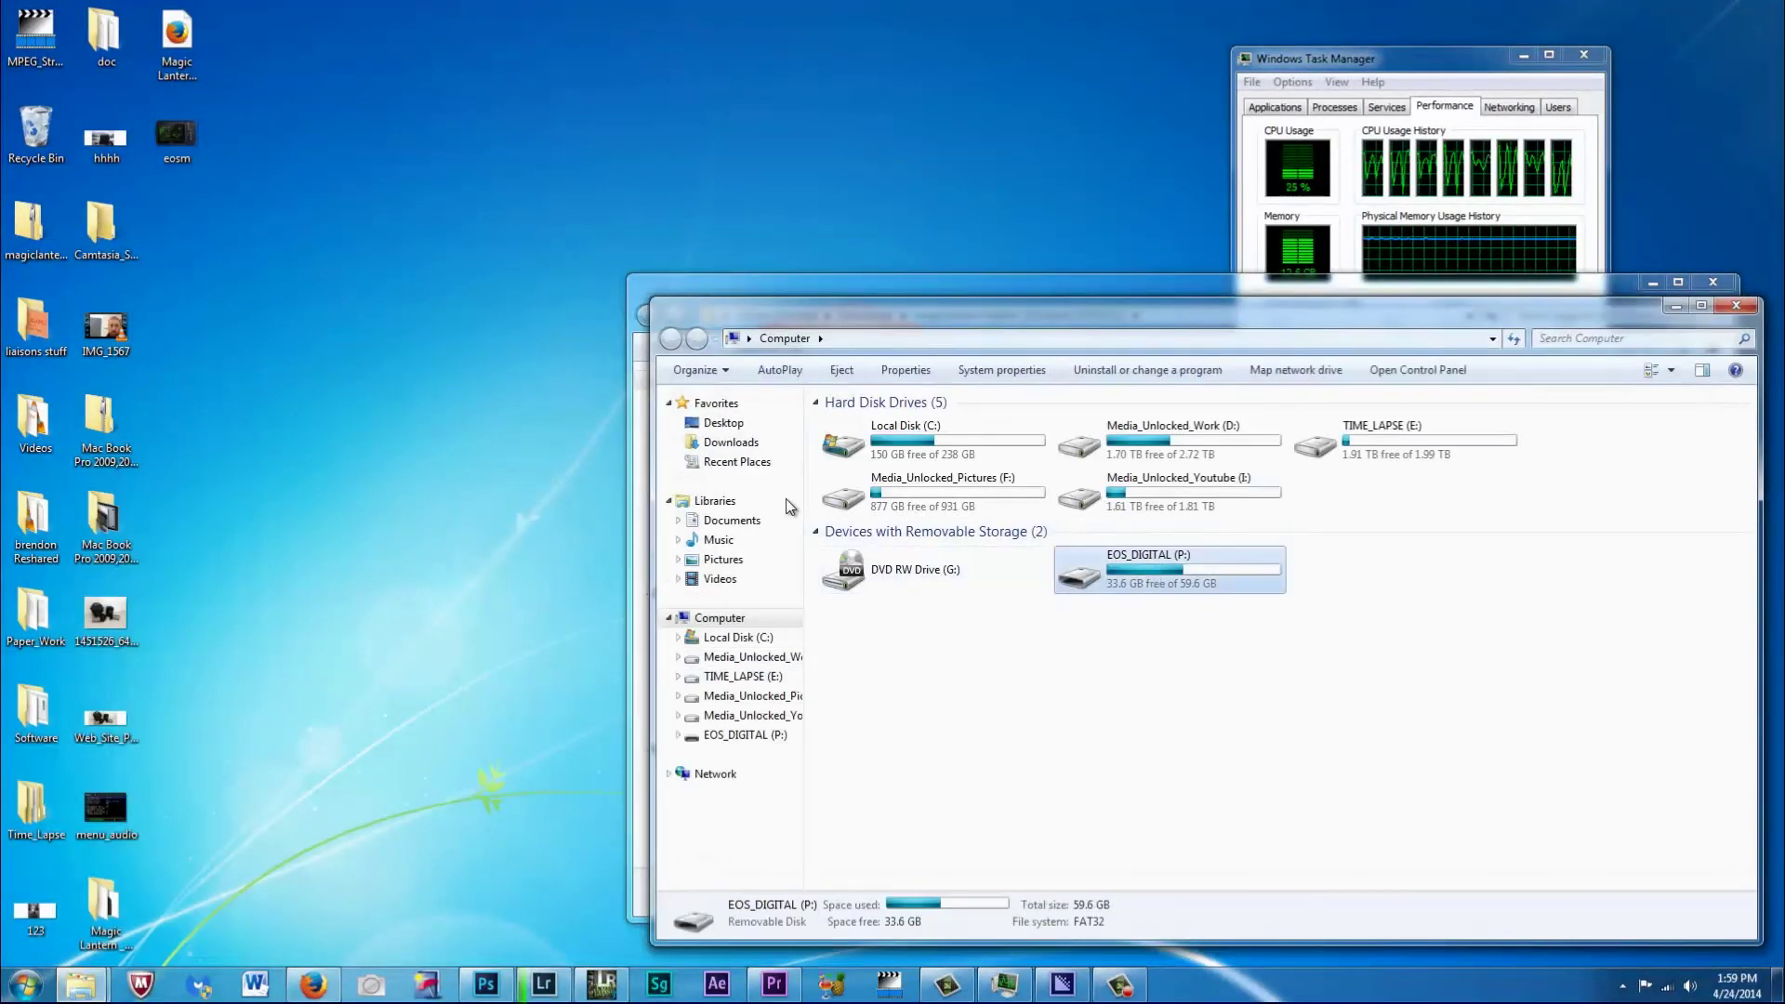
double_click(1082, 582)
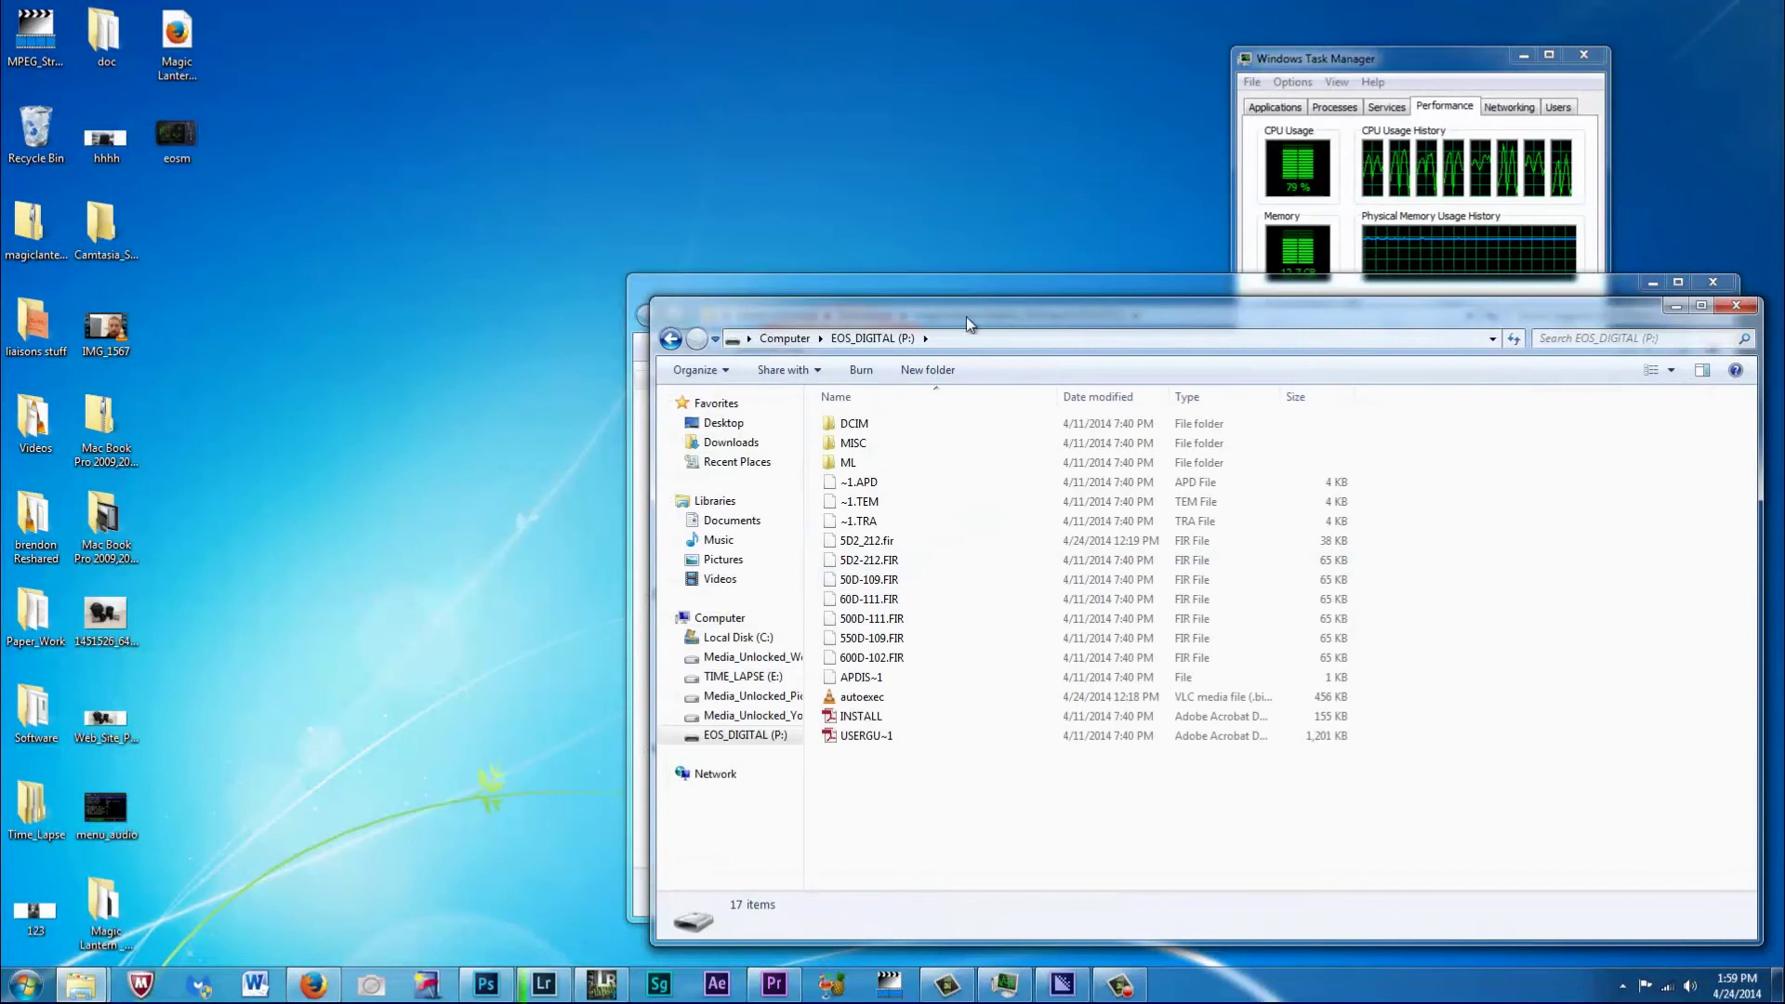
left_click_drag(967, 317, 331, 20)
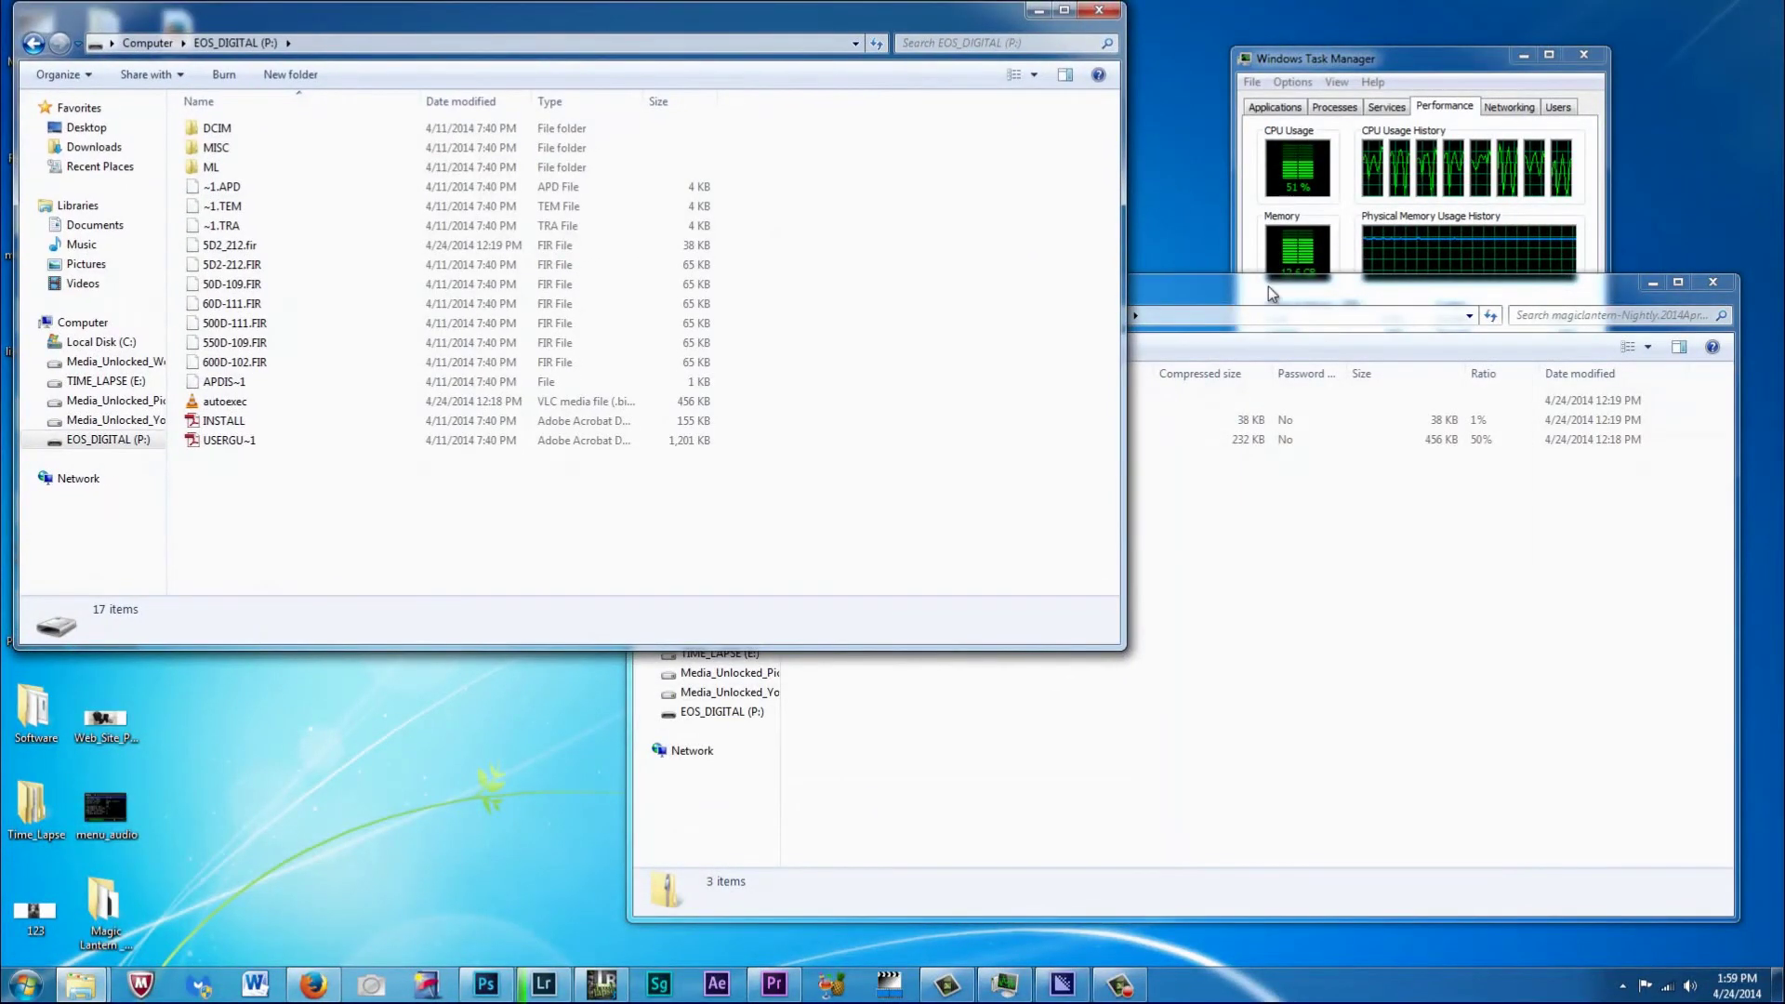
left_click_drag(1268, 286, 1303, 331)
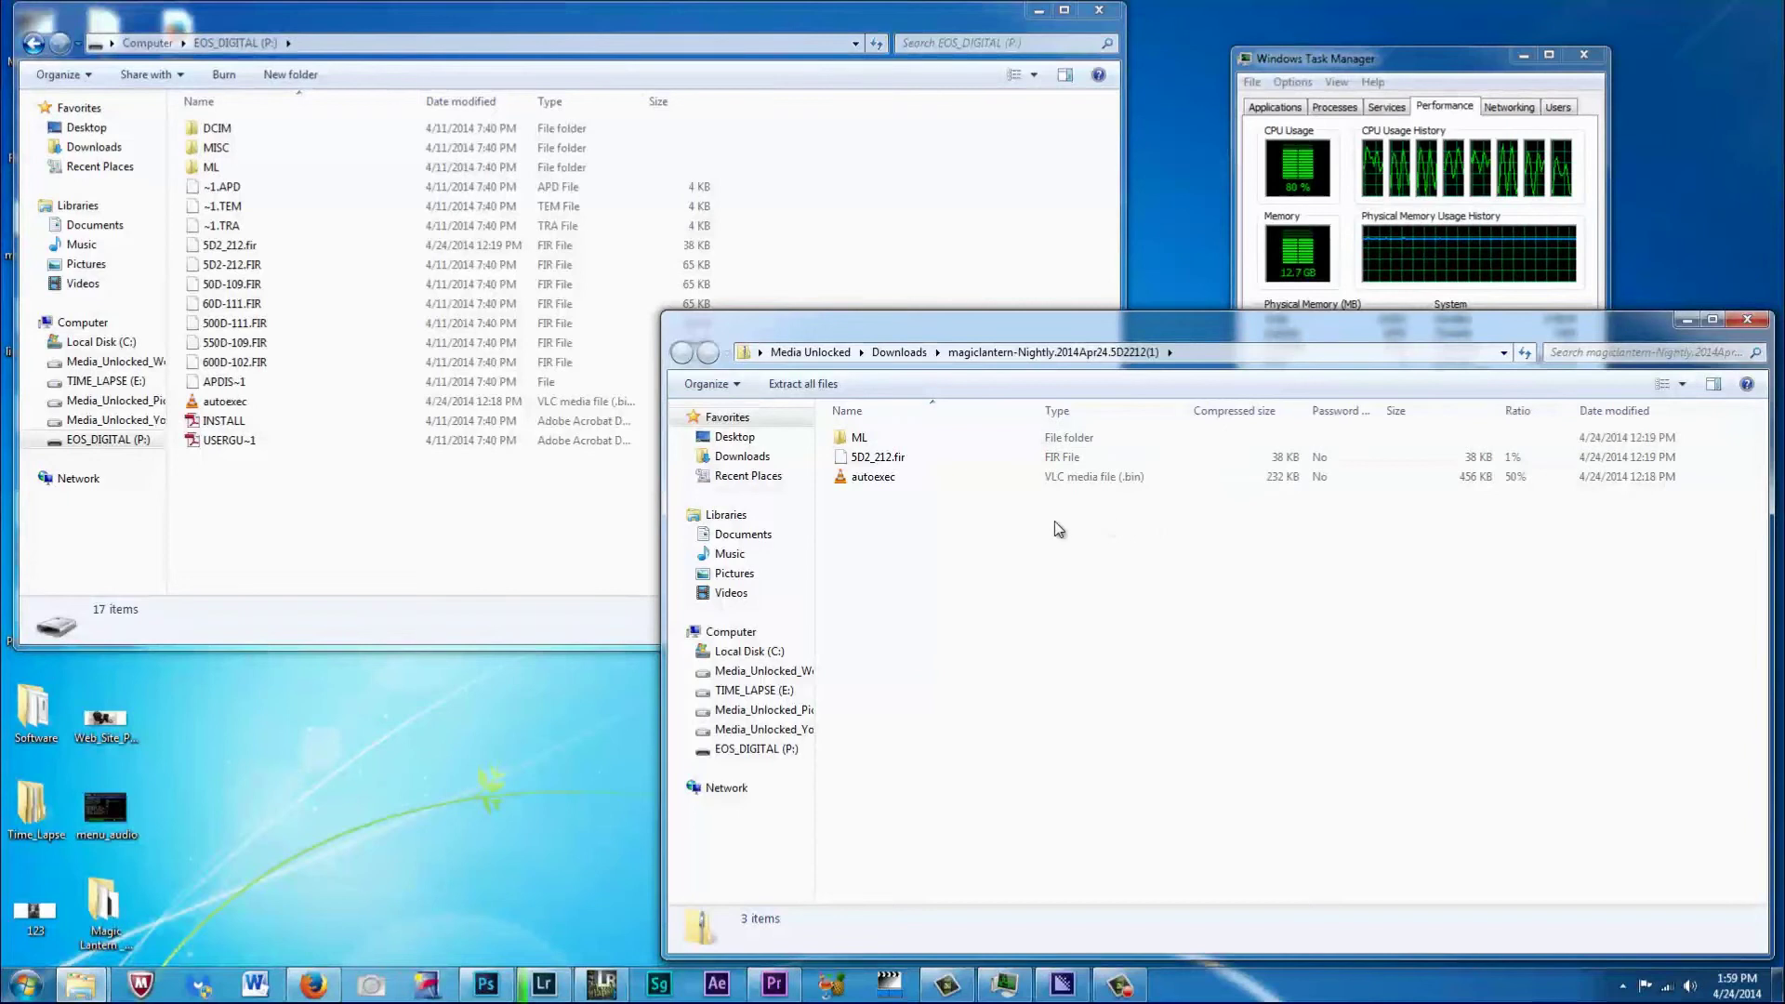
Step: Drag ML, 5D2_212.fir and autoexec onto EOS_DIGITAL, merging folders and replacing all files
mouse_move(923, 538)
left_mouse_down()
mouse_move(869, 432)
mouse_move(510, 358)
mouse_move(477, 394)
left_mouse_up()
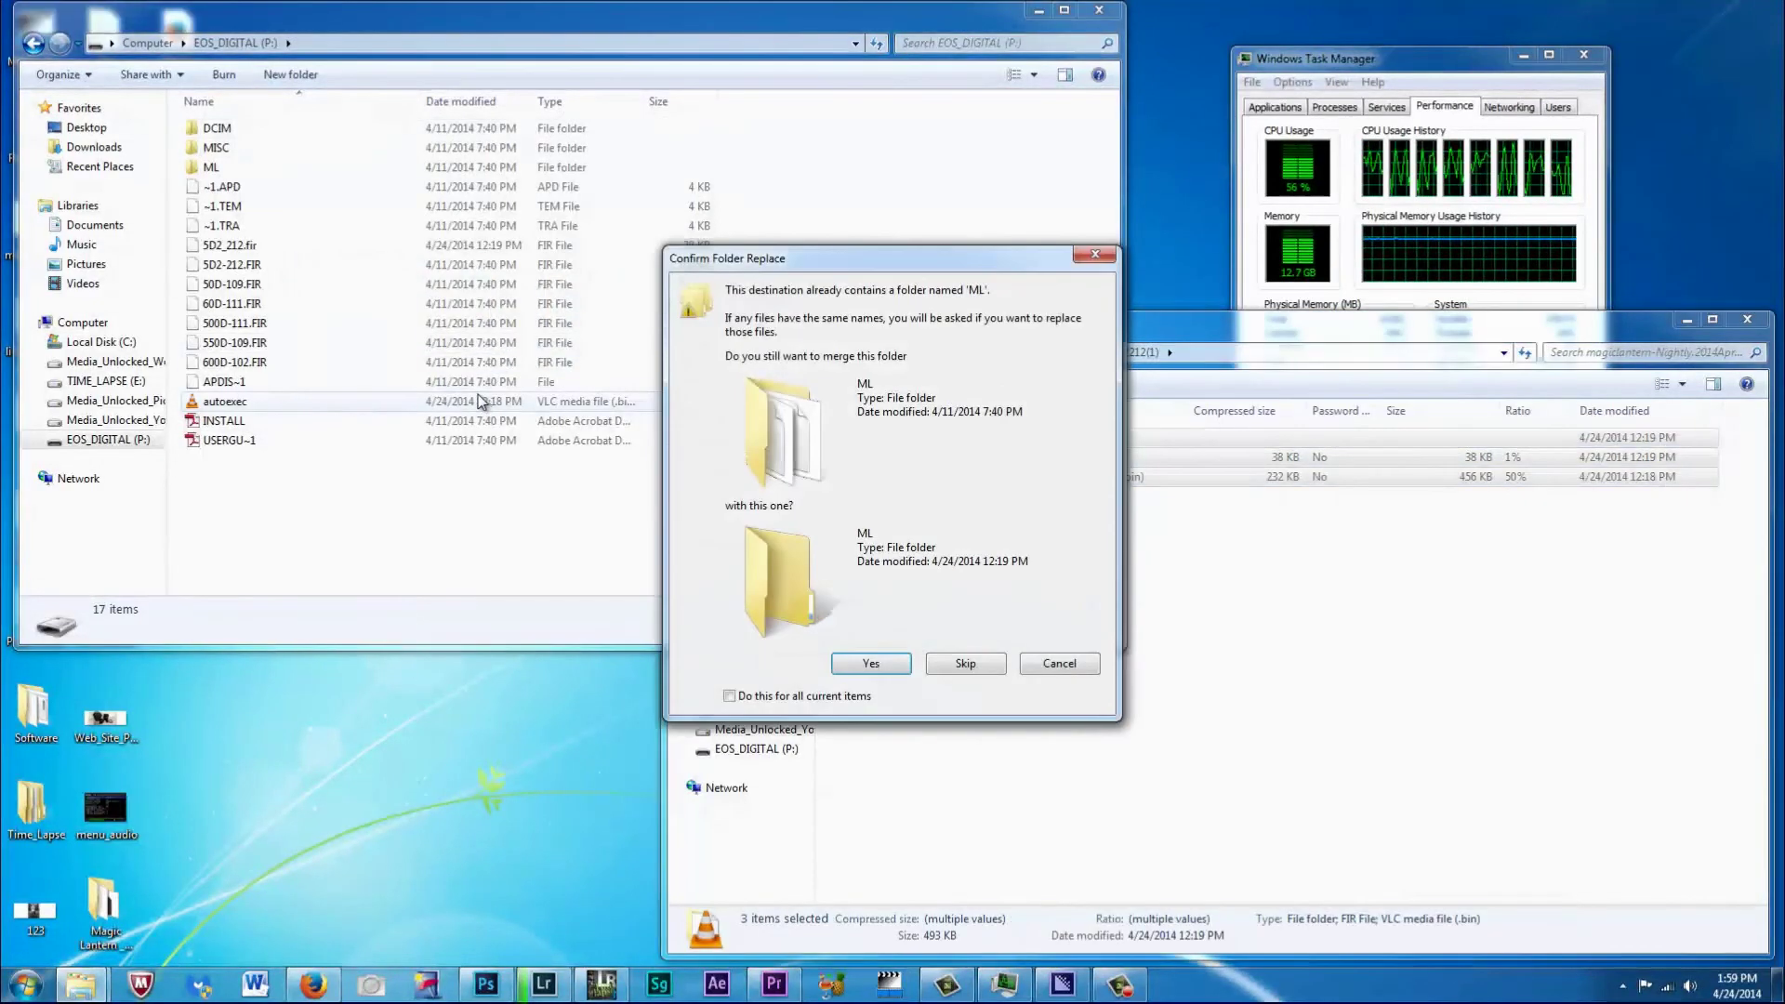
left_click(757, 696)
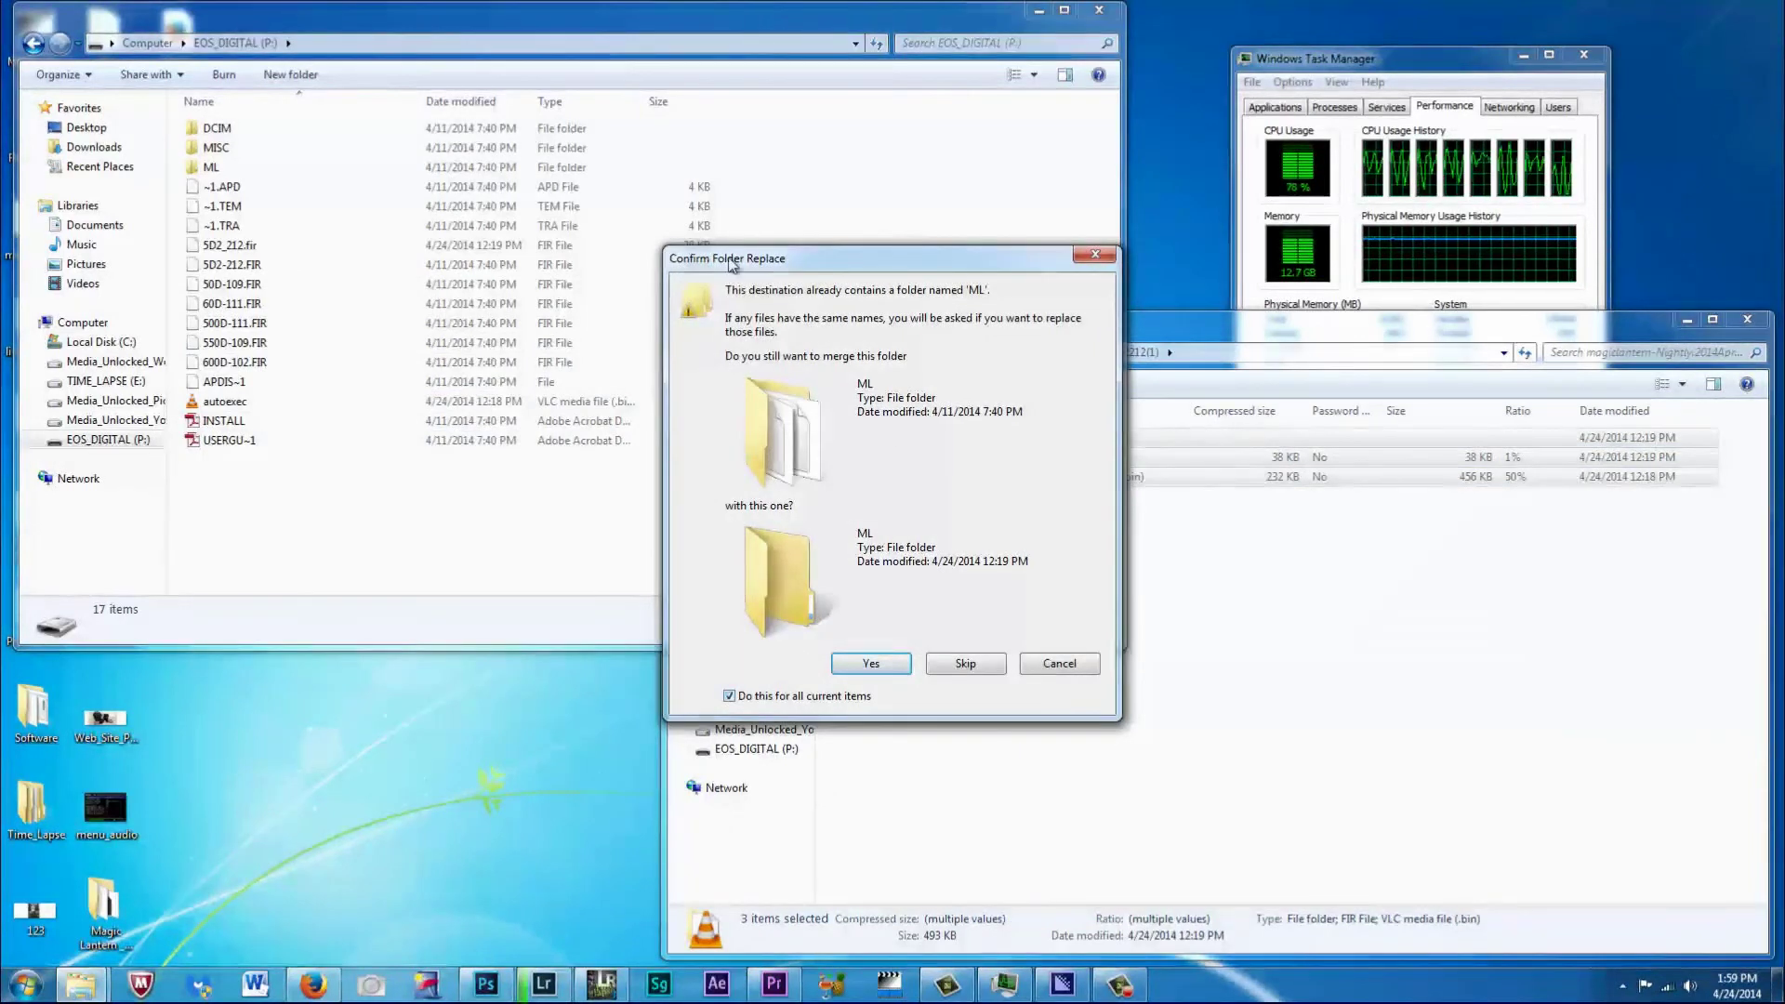
left_click(858, 665)
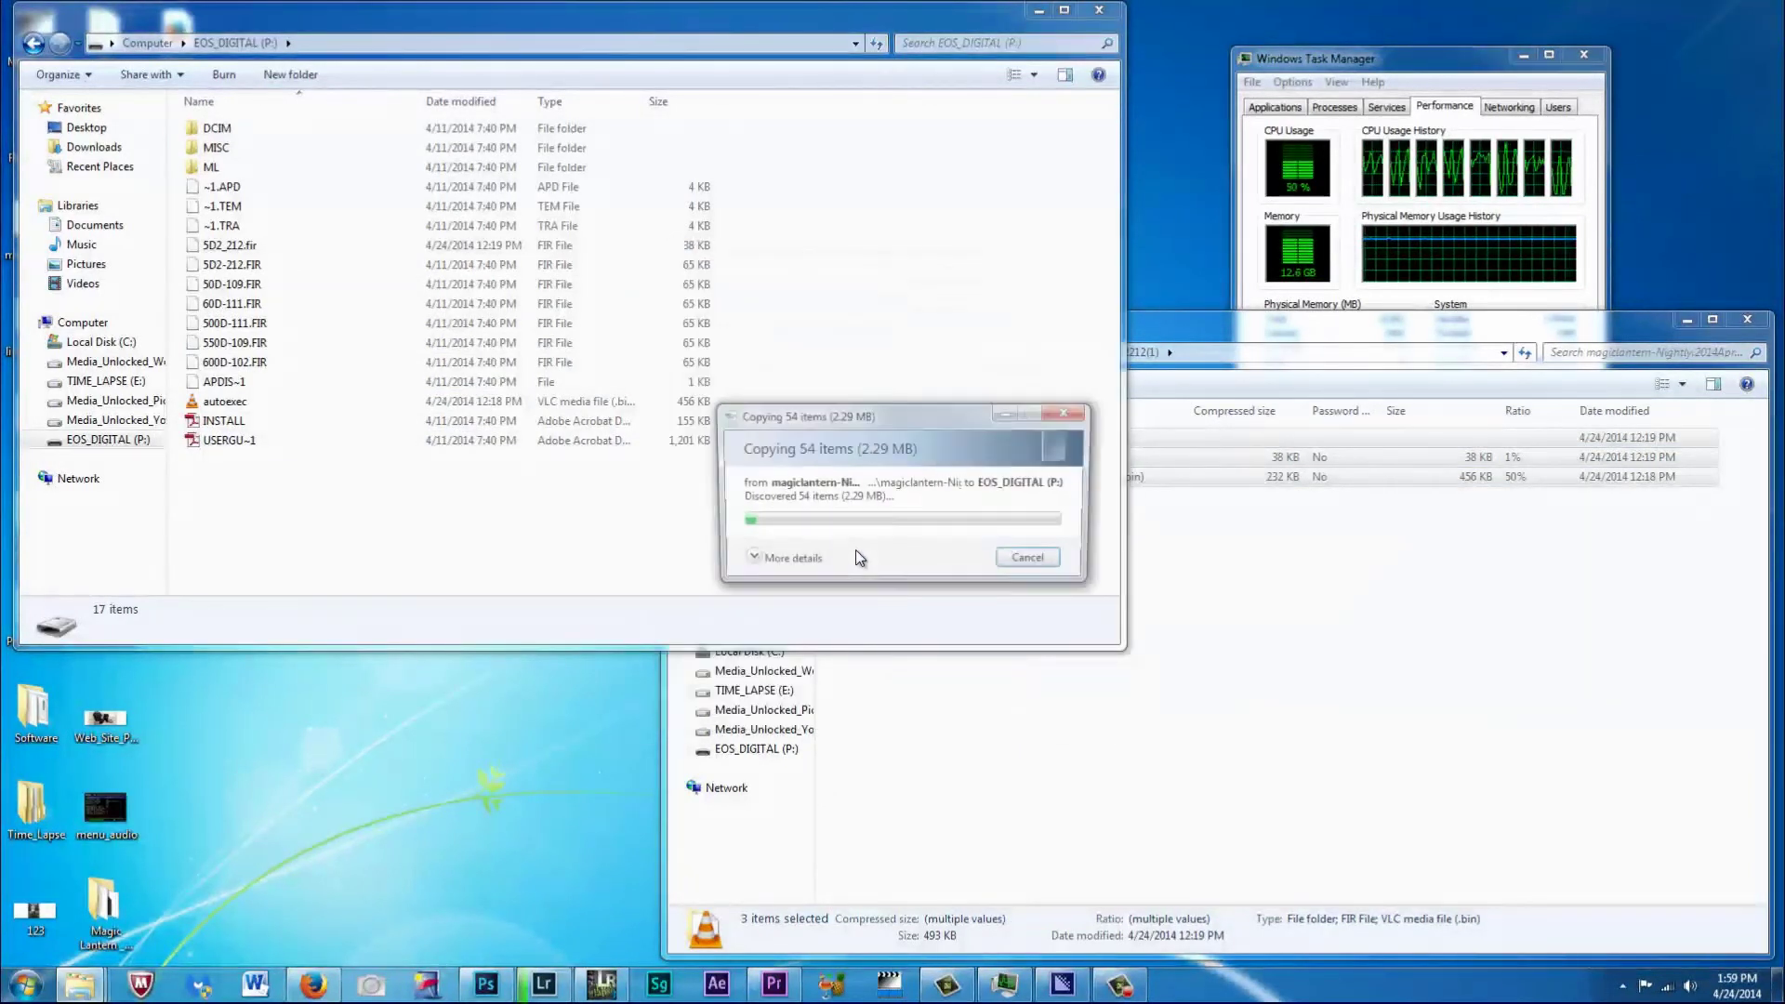
left_click(704, 667)
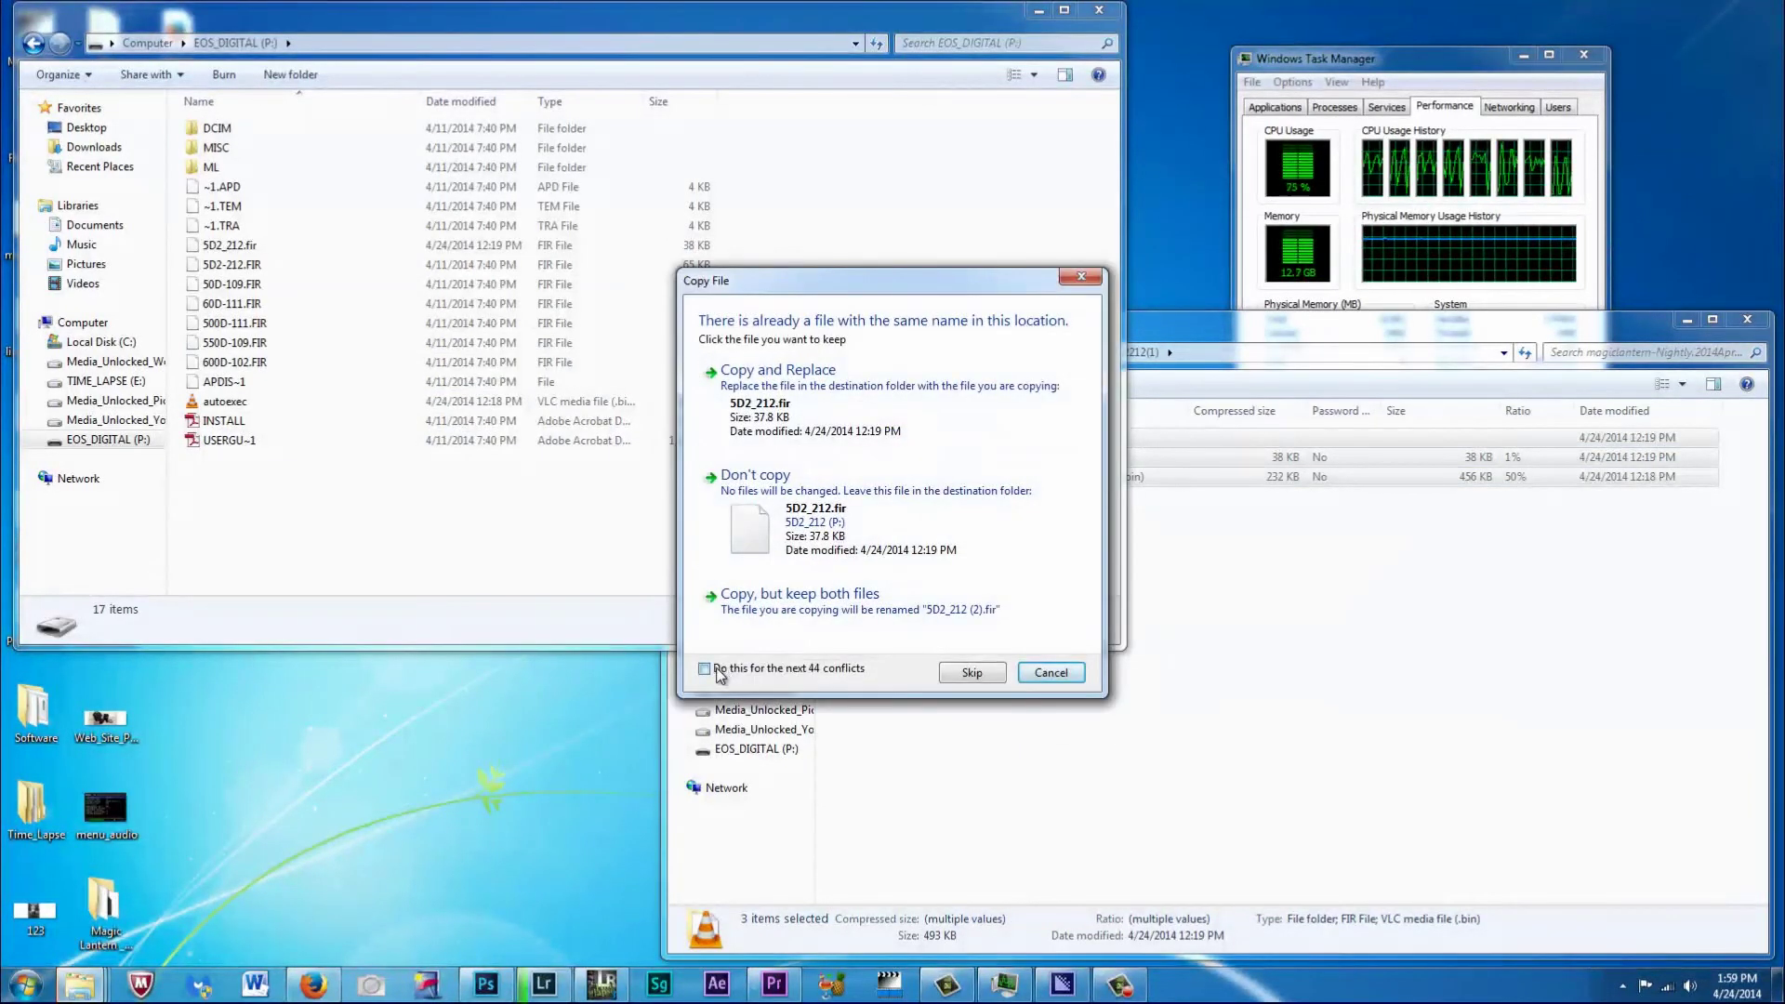
left_click(791, 403)
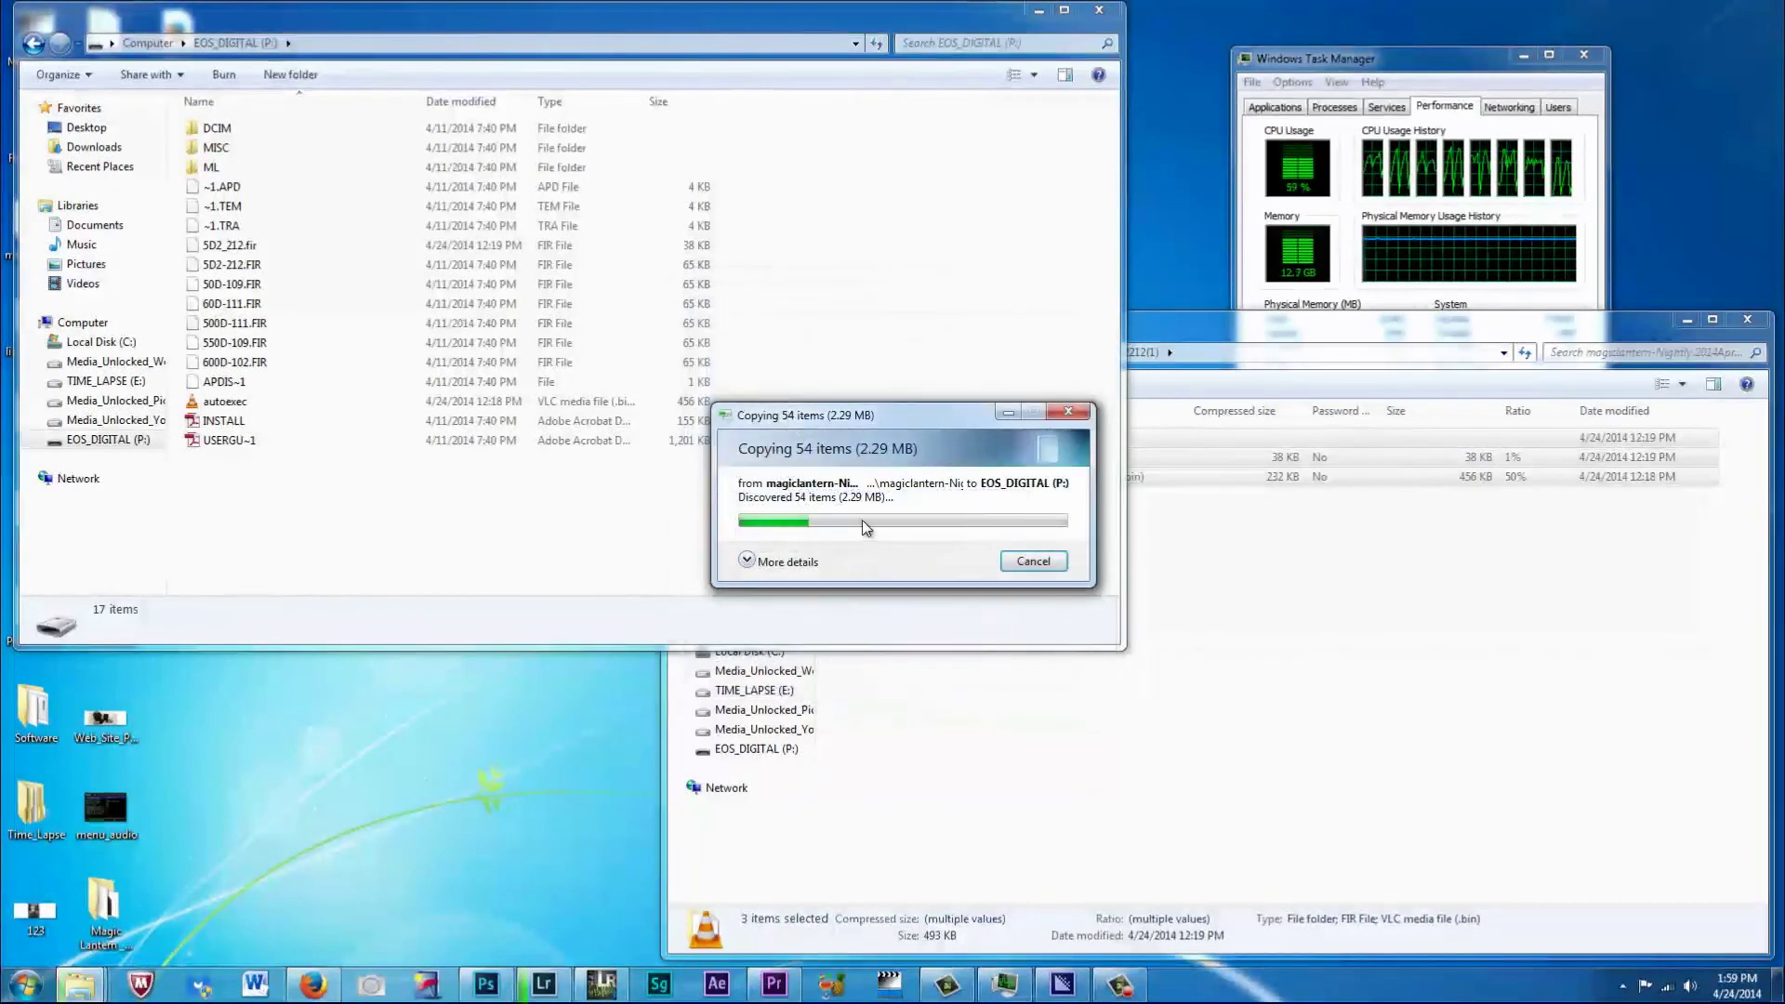